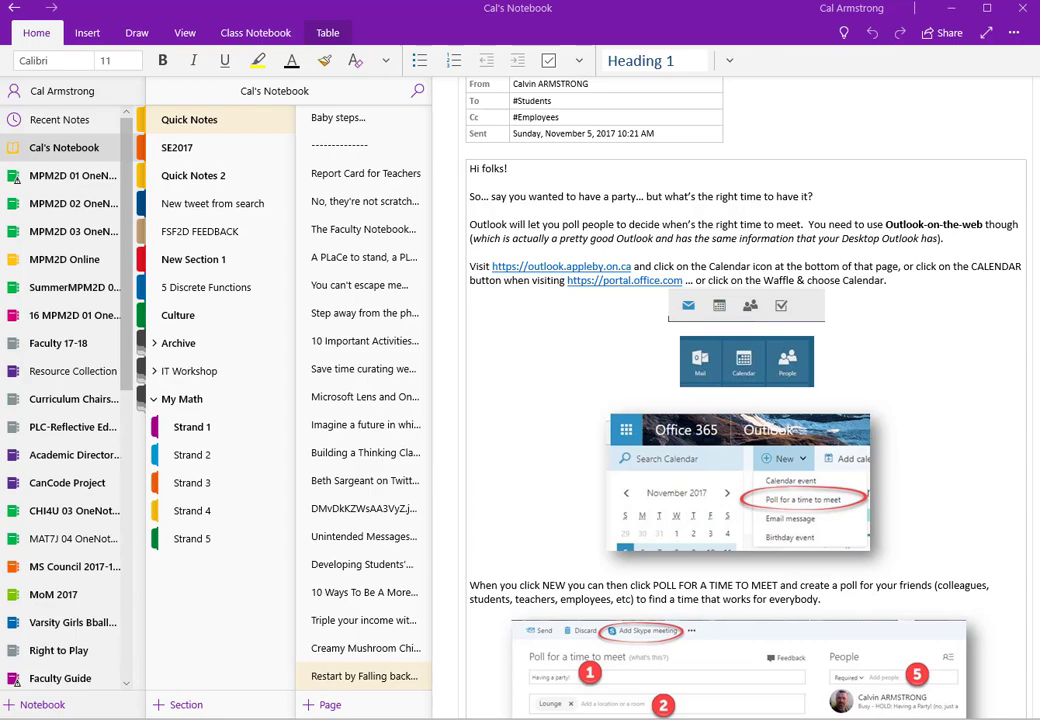
Step: Bring the OneNote 2016 desktop window forward and restore it from full screen
key("alt+Tab")
key("super+Down")
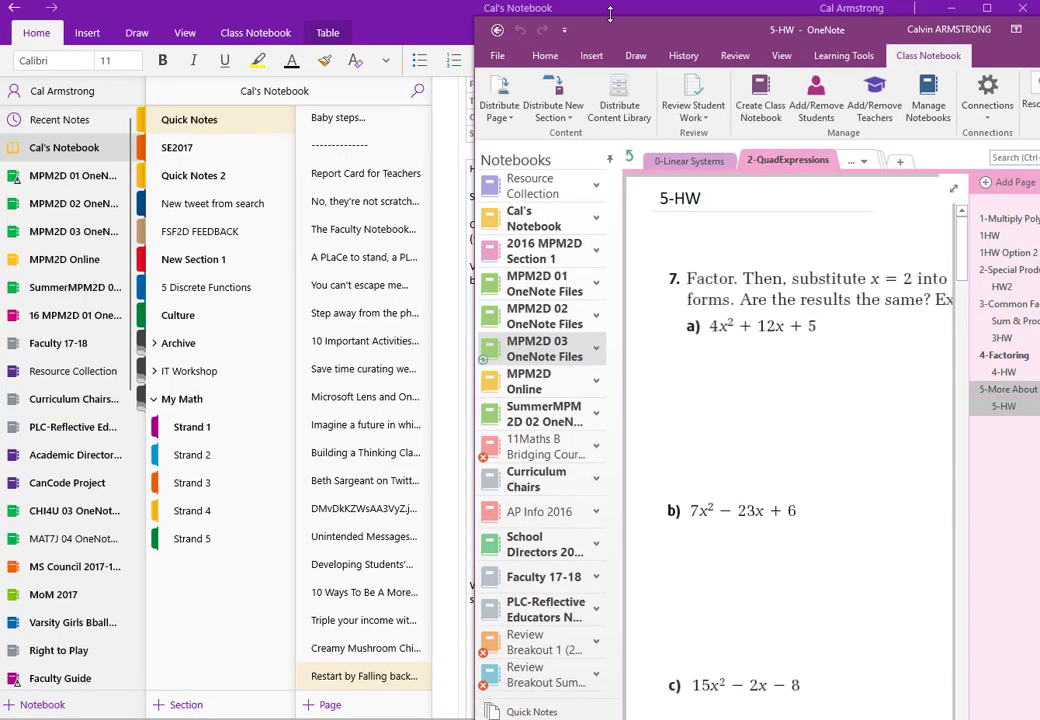
Step: Move the OneNote 2016 window left, view File > Info and File > New, then close it
left_click_drag(610, 13, 181, 20)
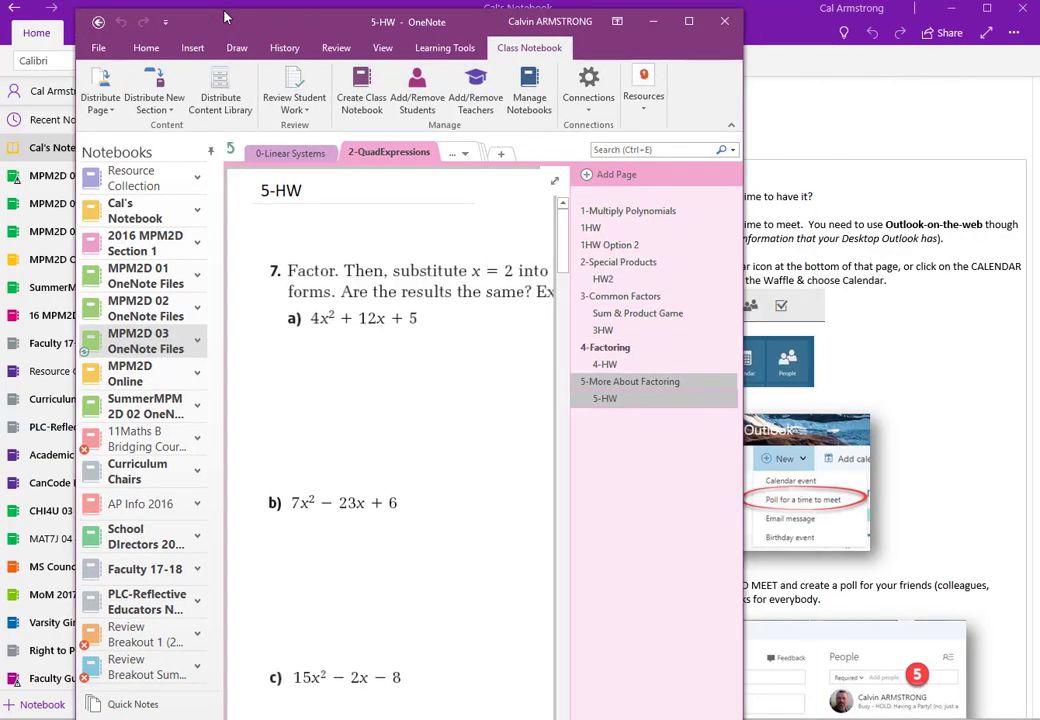
left_click(100, 50)
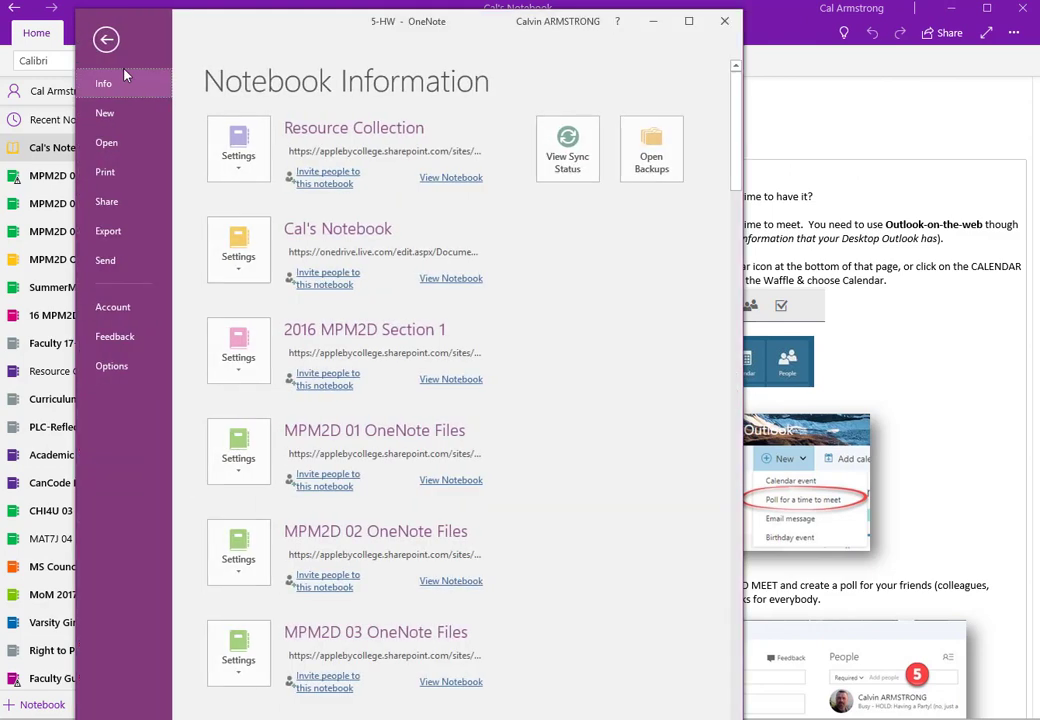
left_click(113, 120)
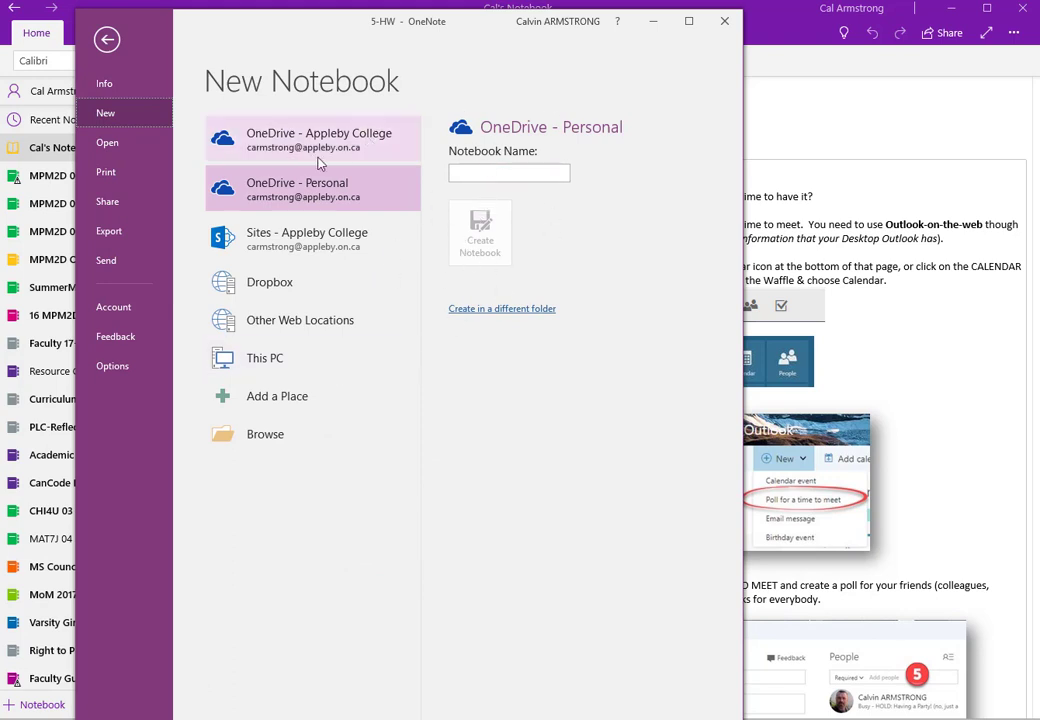
left_click(724, 21)
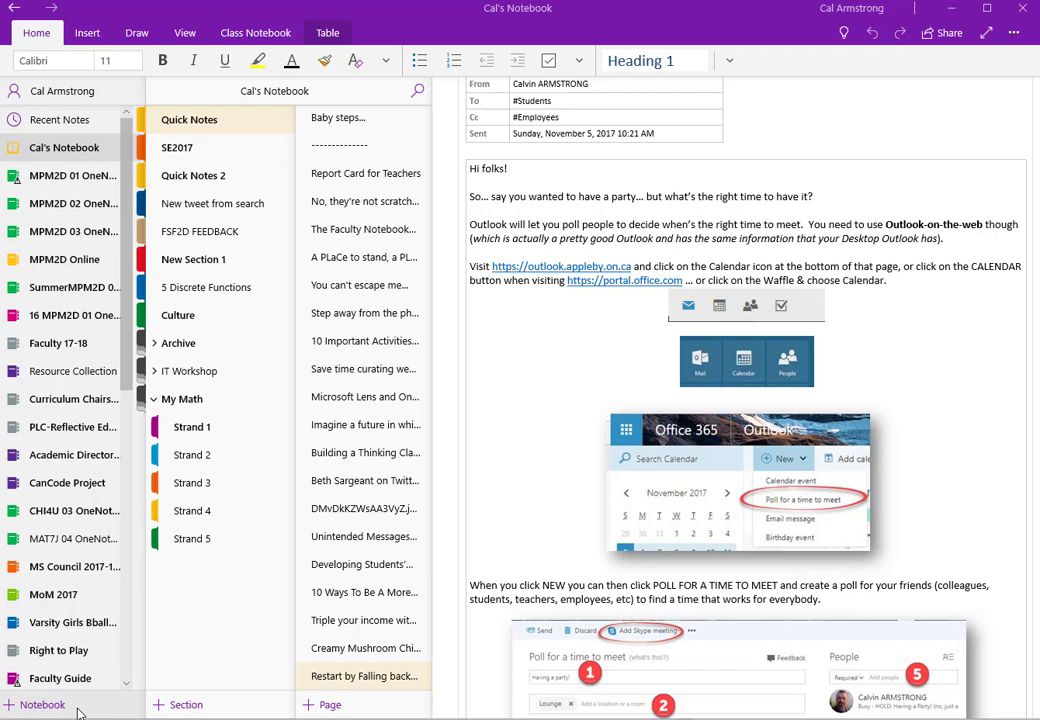
Step: Create a new notebook named 'Cowboy Choose Your Own Adventure'
left_click(42, 705)
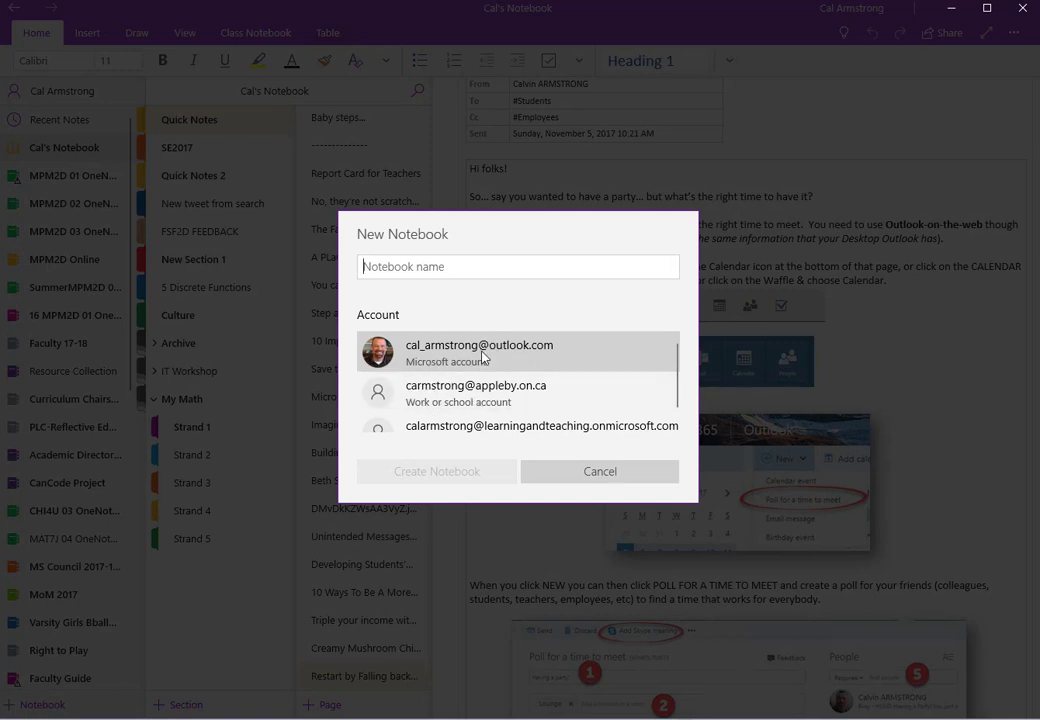
type("Cowo")
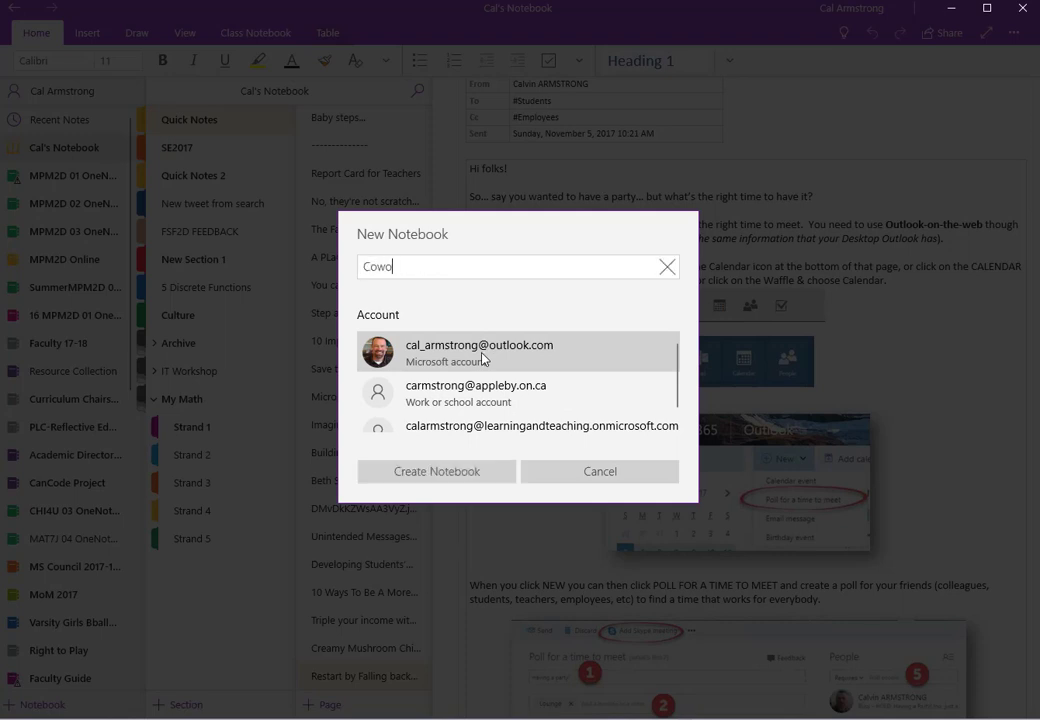
key("BackSpace")
type("boy Choose Your")
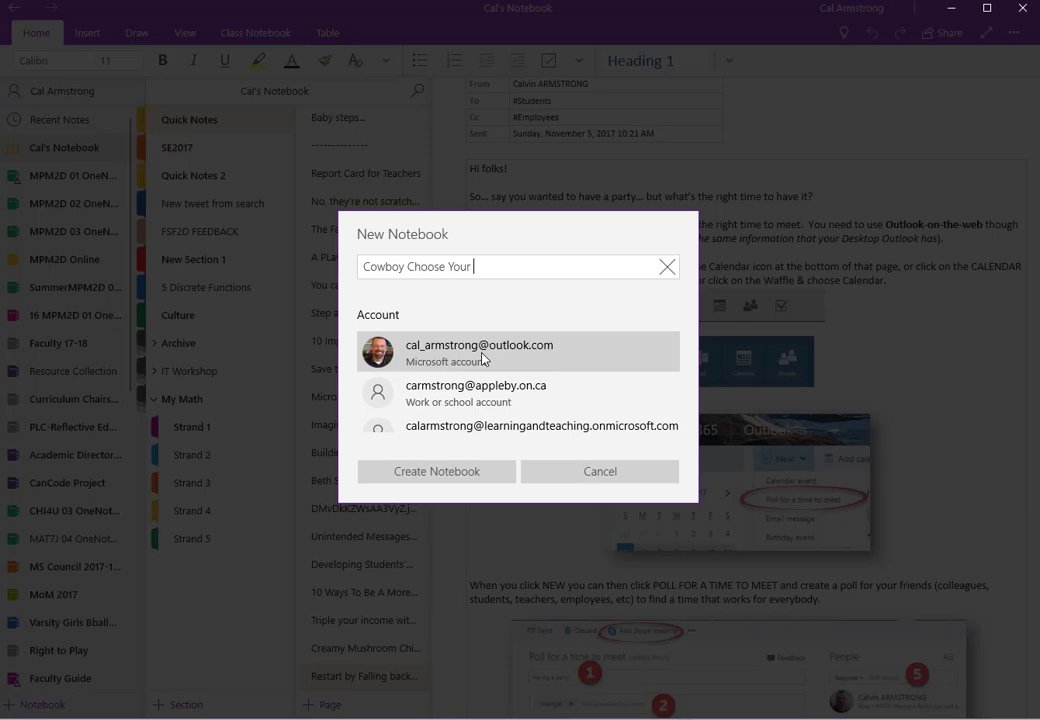
type(" Own Advenute")
key("BackSpace")
key("BackSpace")
type("ture")
left_click(390, 473)
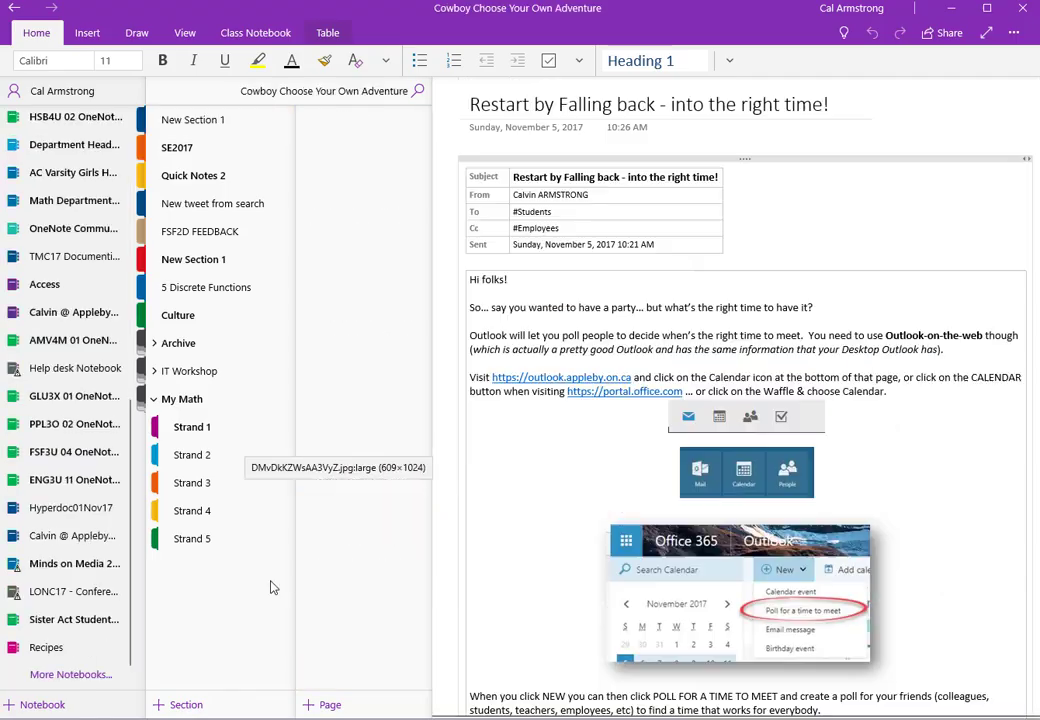
Step: Rename New Section 1 to 'Chapter 1'
right_click(219, 128)
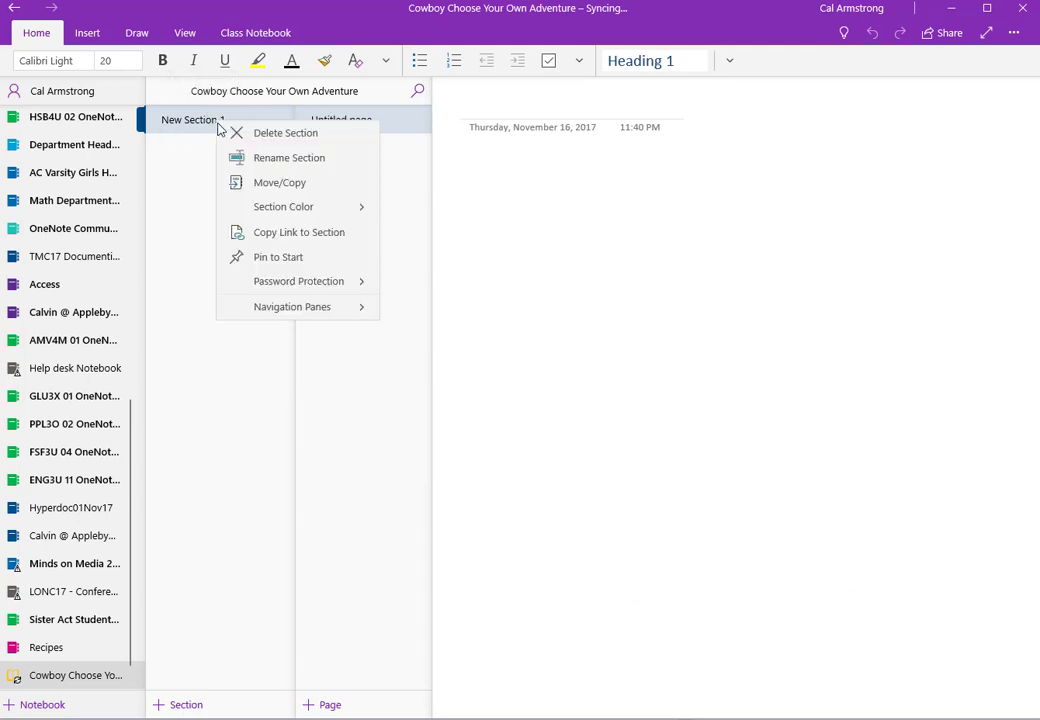
left_click(285, 157)
type("d")
key("BackSpace")
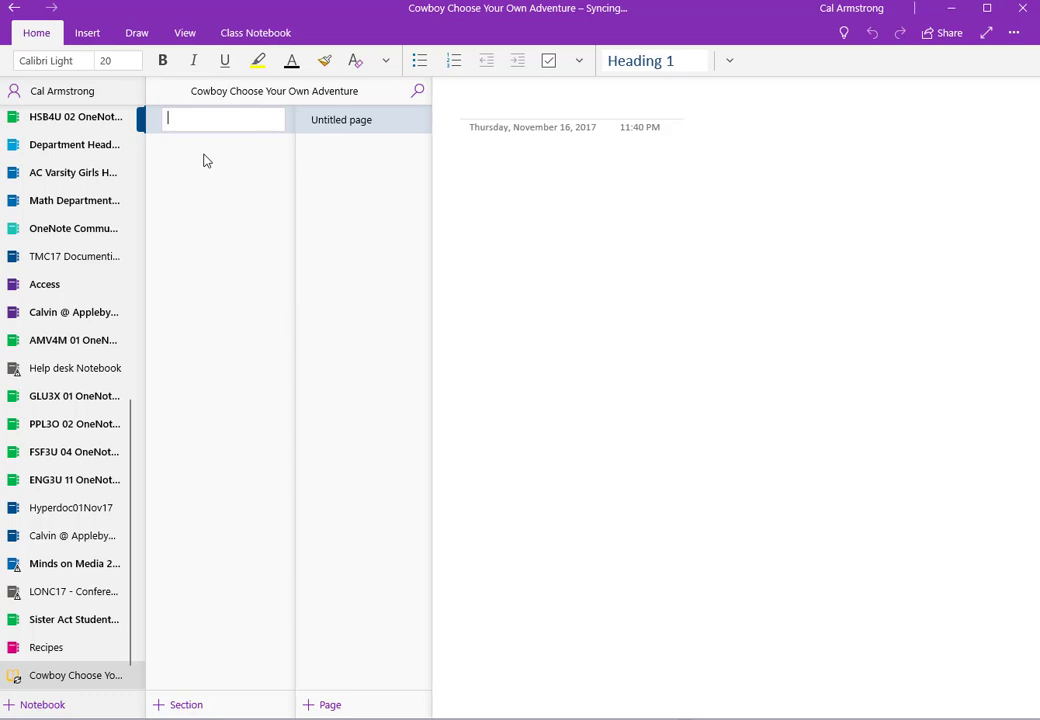
type("Chapter 1")
key("Return")
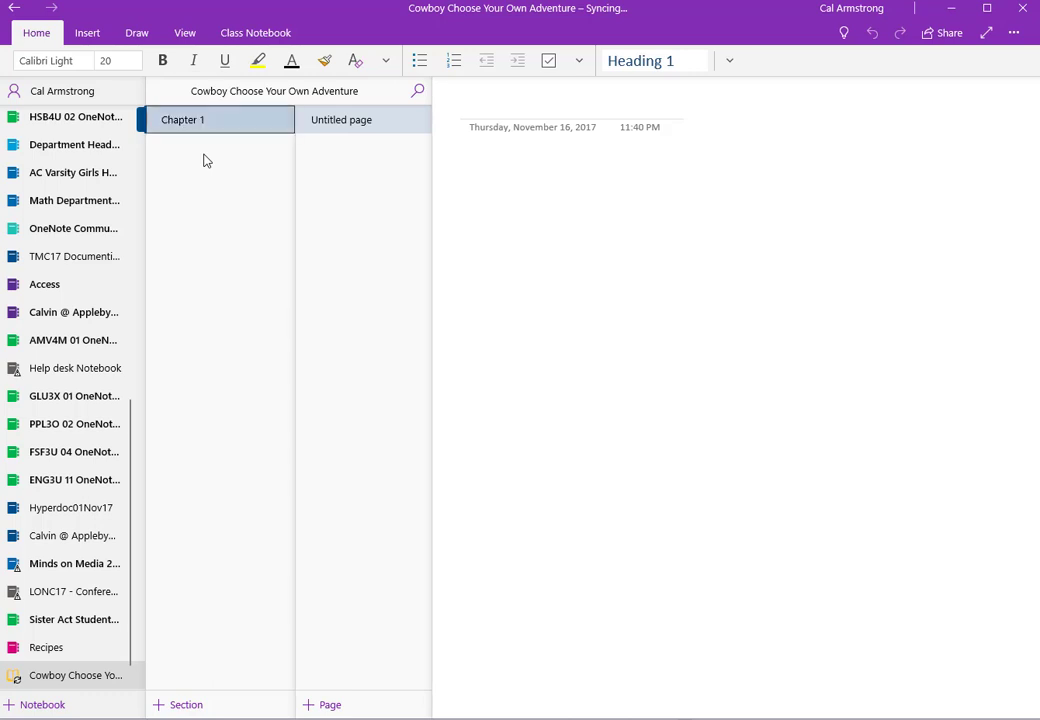
Step: Rename the untitled page to 'Page 1'
right_click(387, 132)
left_click(455, 163)
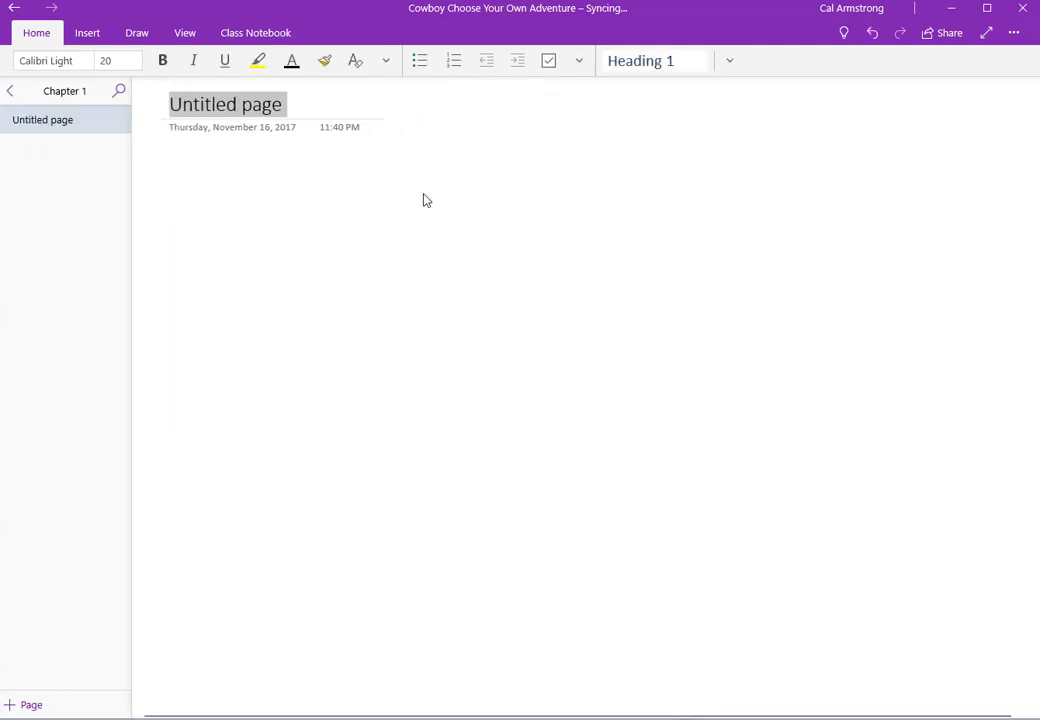
type("Page 1")
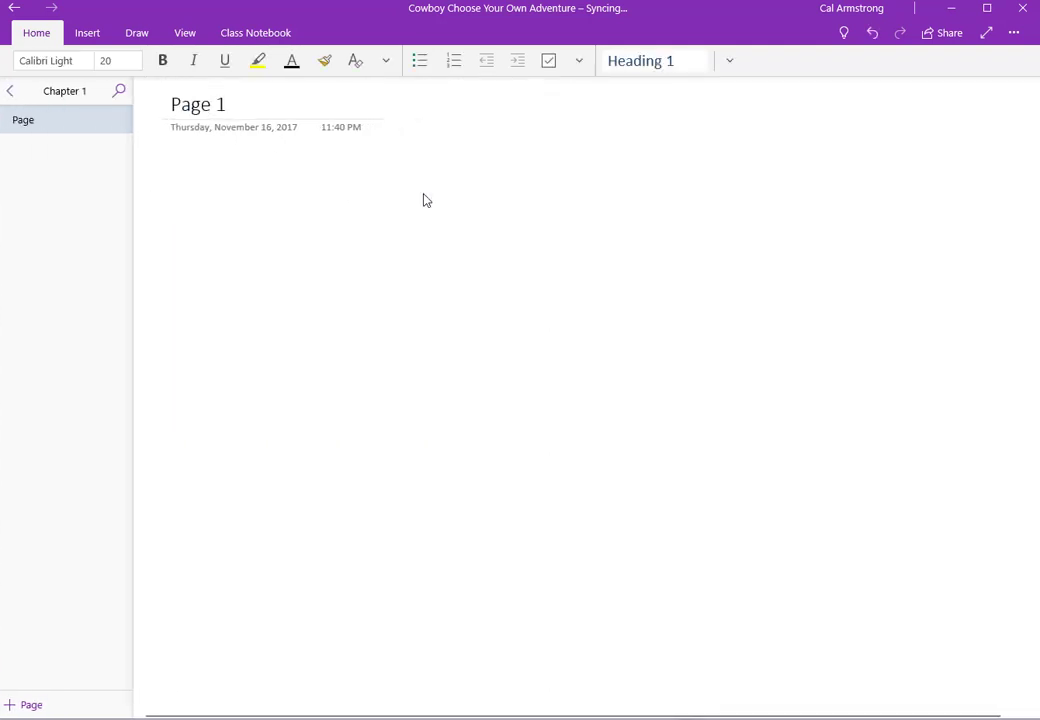
Step: Add a second page titled 'Page 2', then go back into Page 1's body
left_click(37, 704)
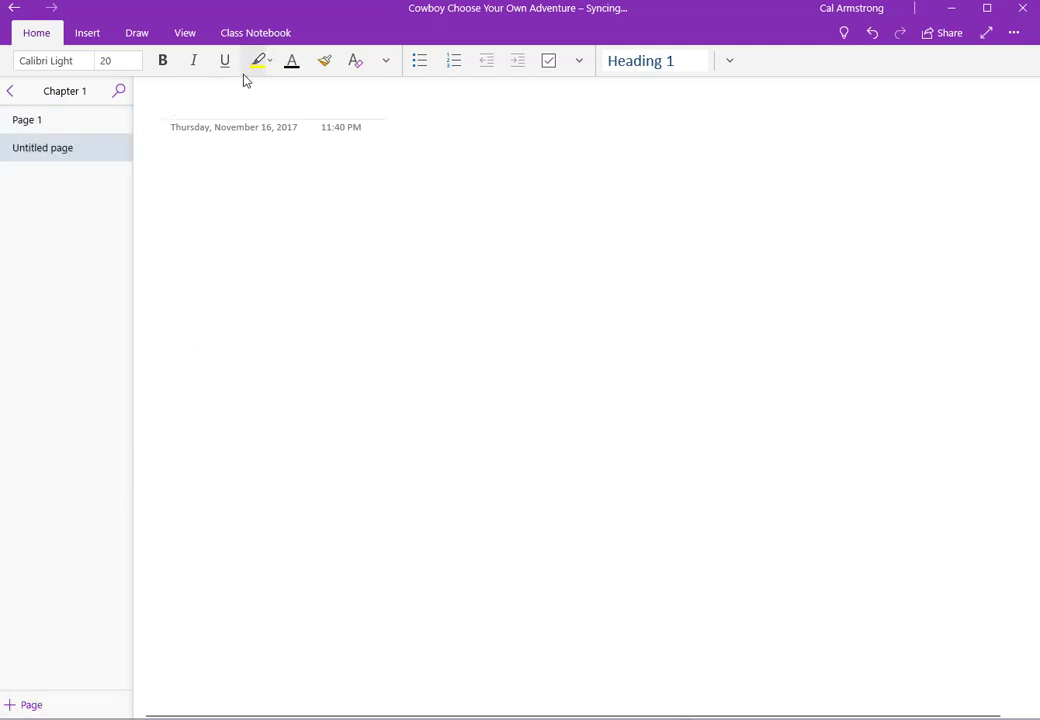
type("Page 2")
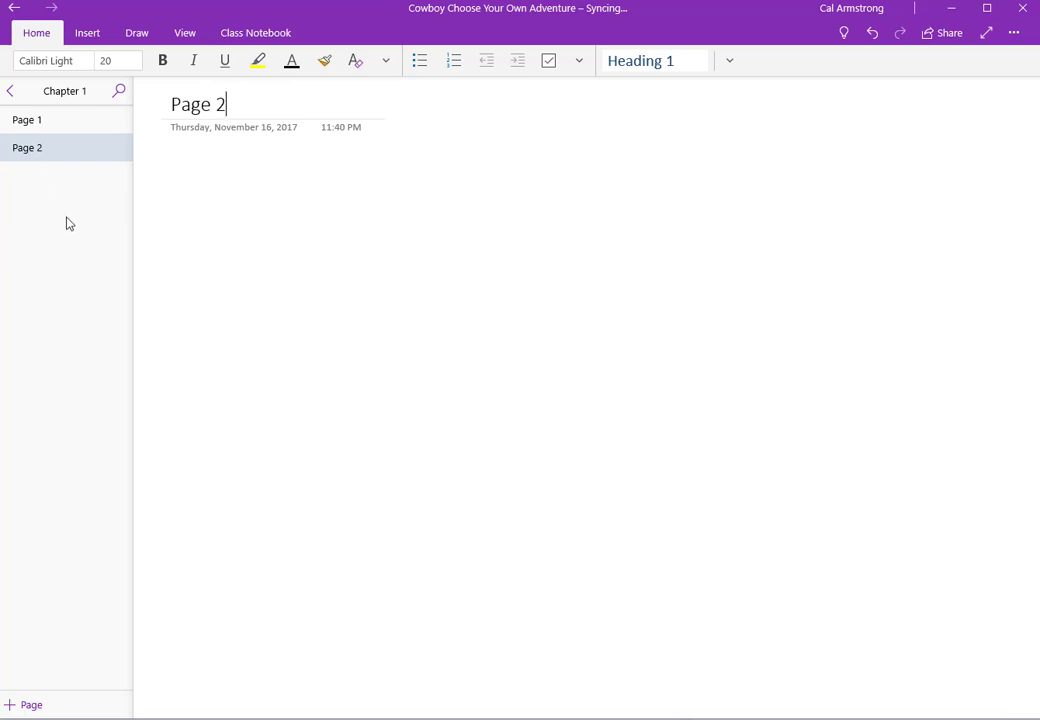
left_click(84, 128)
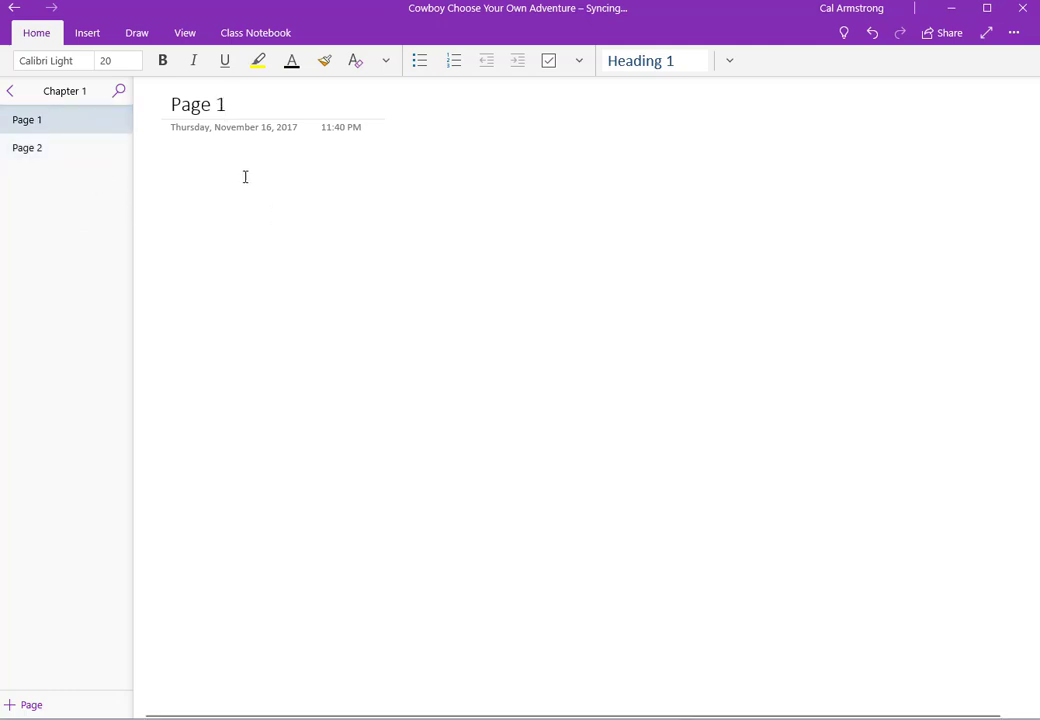
left_click(181, 179)
Step: Write the opening: Cowboy Bob, riding his horse, finds a can on top of a fence
type("C")
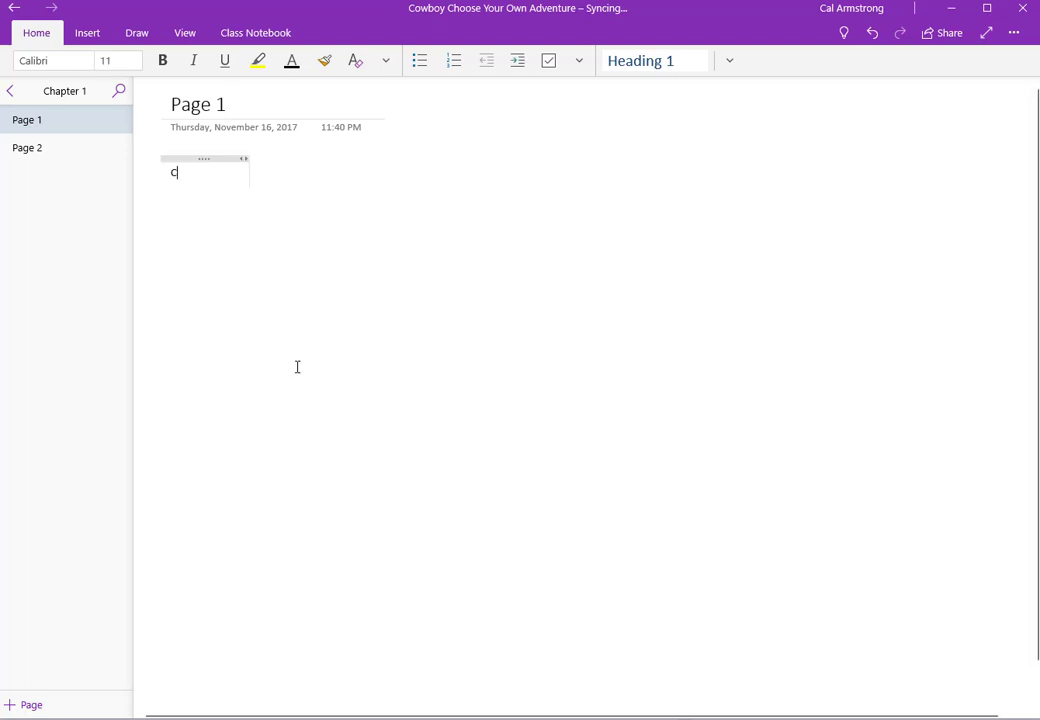
type("owboy Bob")
key("BackSpace")
key("BackSpace")
type("boy")
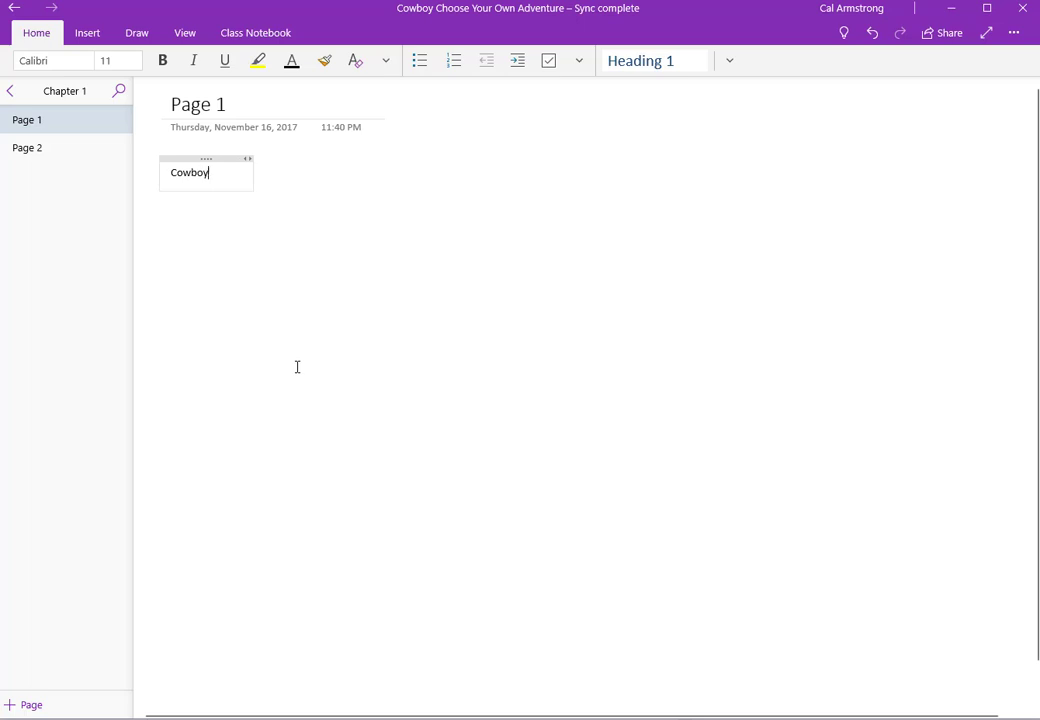
type(" Bob was rid")
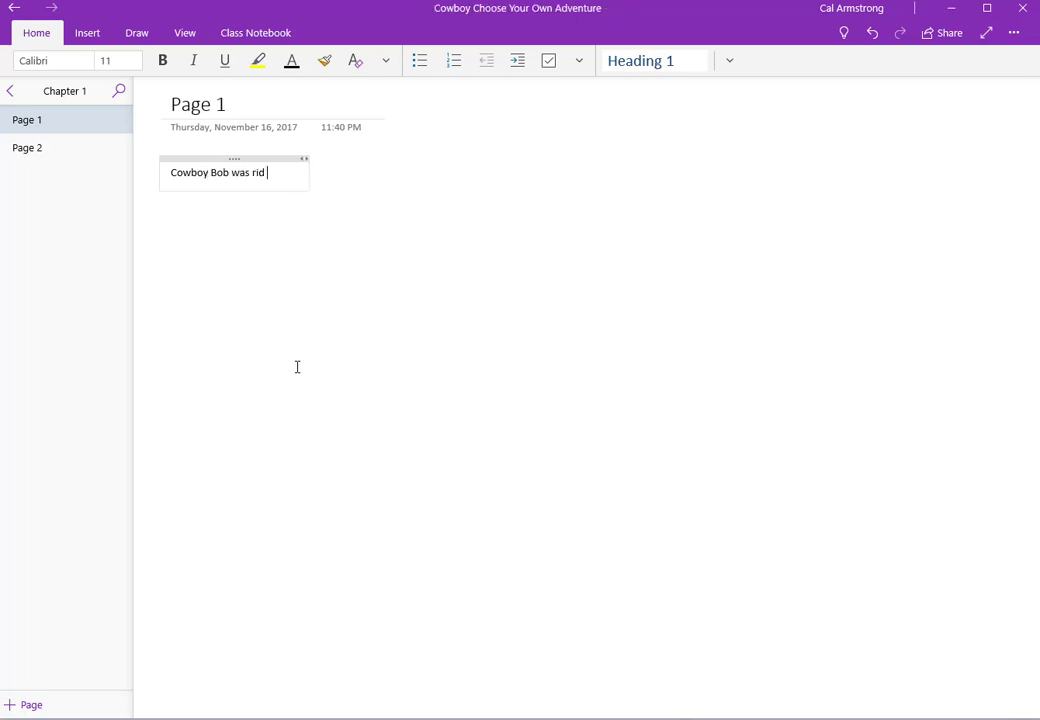
type("ing his horse one day")
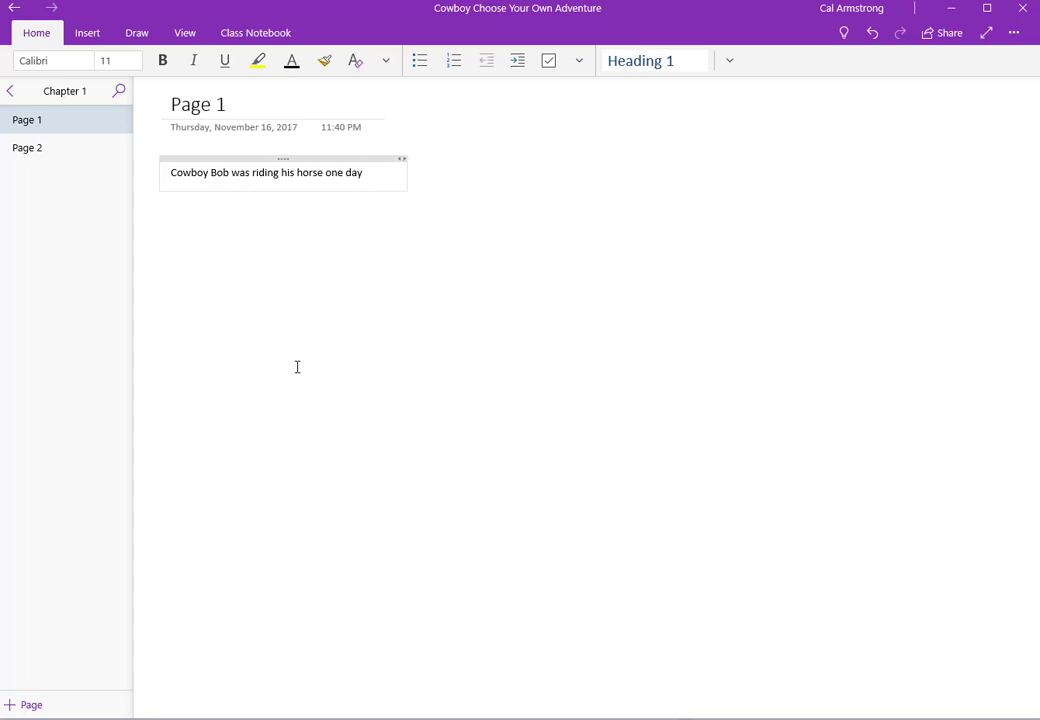
type(" .  He came across a can on top of a fence.")
Step: Add the choice 'Cowboy Bob pulls out his gun and shoots the can' linked to [[Page 38]]
key("Return")
type("D")
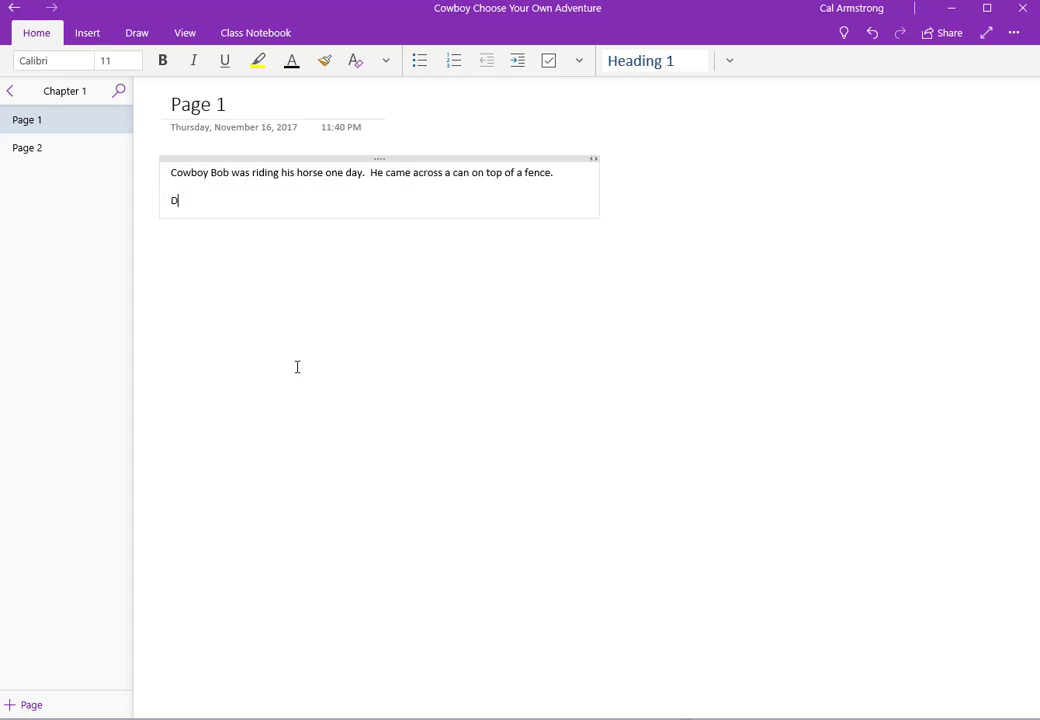
key("BackSpace")
type("Does")
key("BackSpace")
key("BackSpace")
key("BackSpace")
key("BackSpace")
type("Cowboy Bob pulls out his gun and shoots the can")
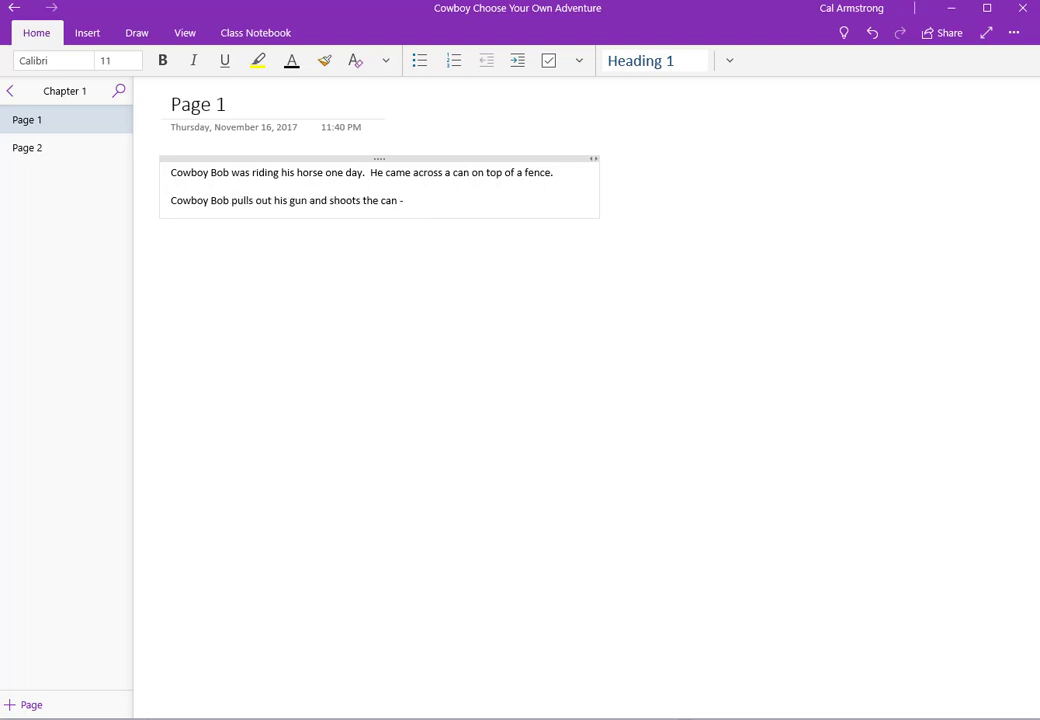
type("- P")
type("Page")
key("BackSpace")
key("BackSpace")
key("BackSpace")
key("BackSpace")
key("BackSpace")
type("[[Page 38]]")
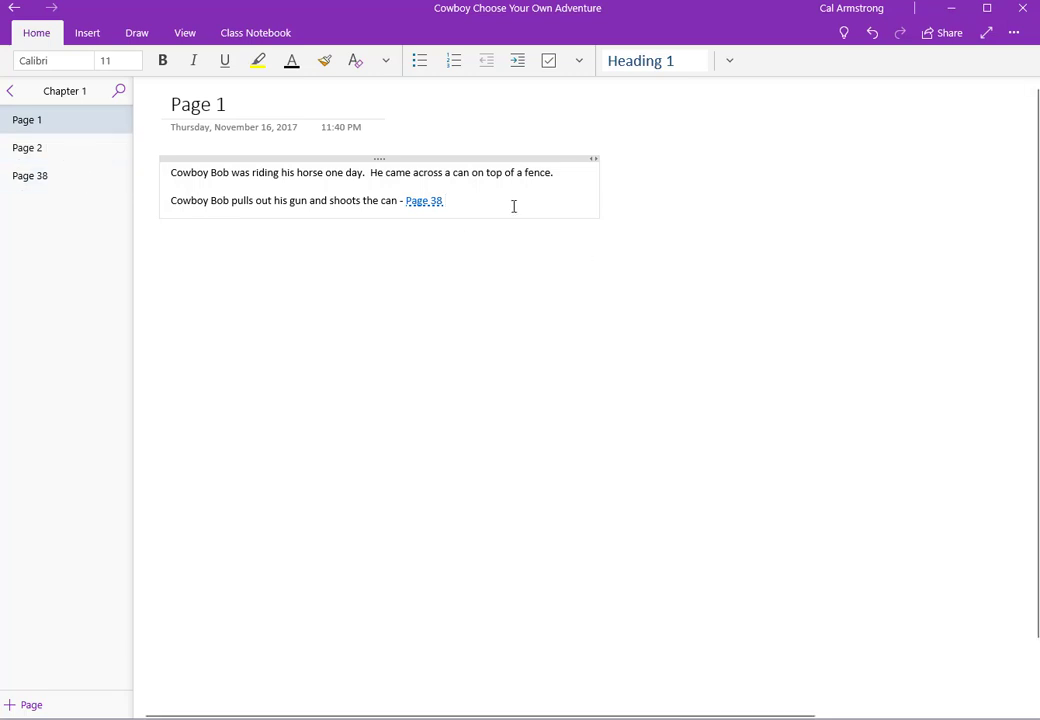
Step: Add a second choice line 'Cowboy Bob pulls out his rope and lassoe the can - [[Page 40]]'
key("Return")
key("Return")
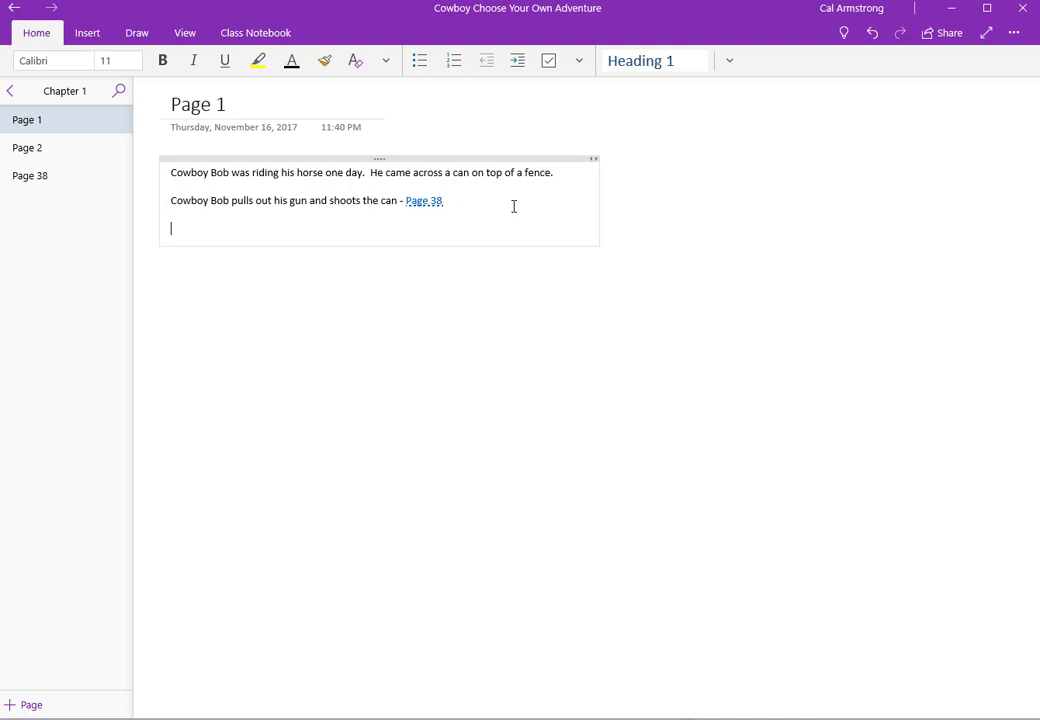
type("Cowboy Bob pulls out his rope and la")
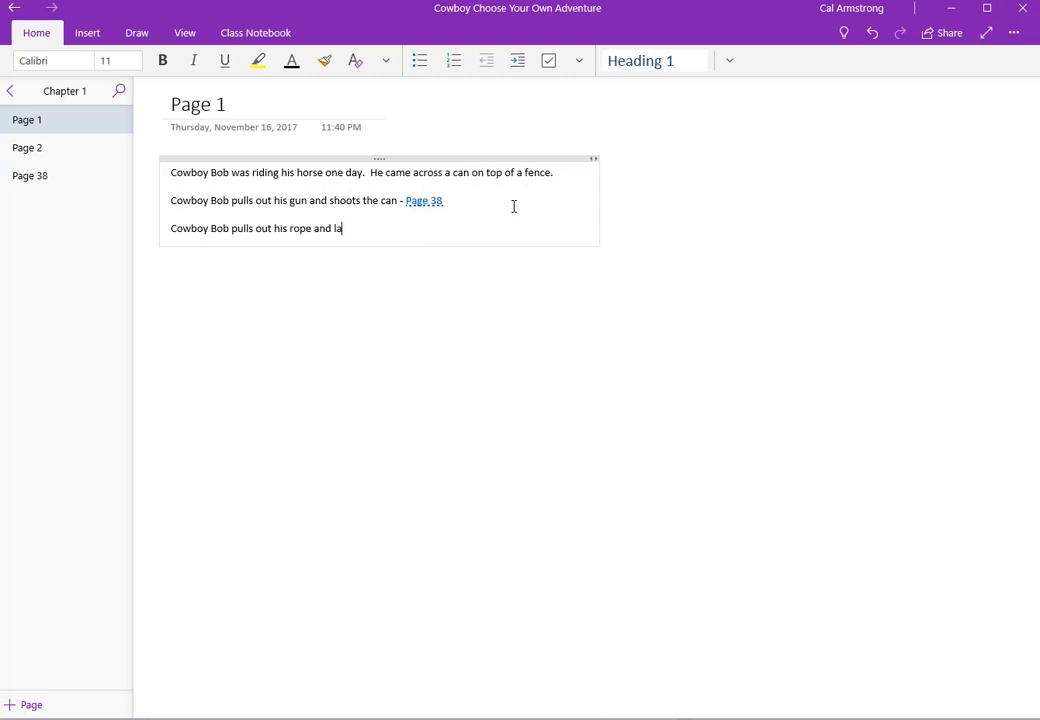
type("ssoe")
type(" the can ")
type("- [[Page")
type(" 40]]")
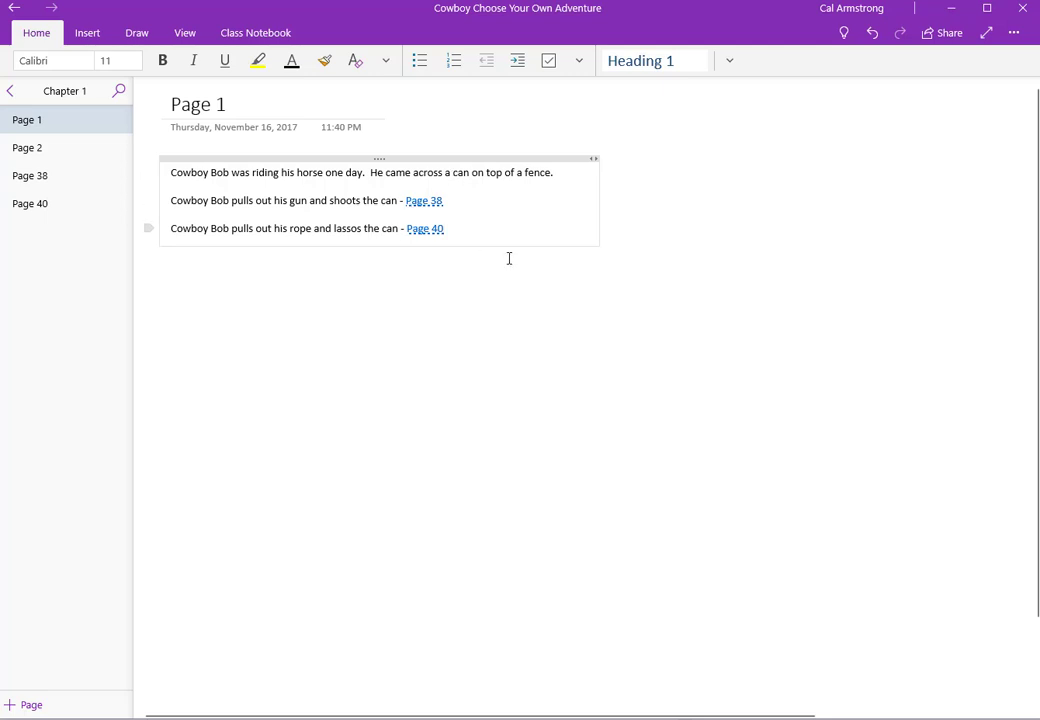
right_click(421, 215)
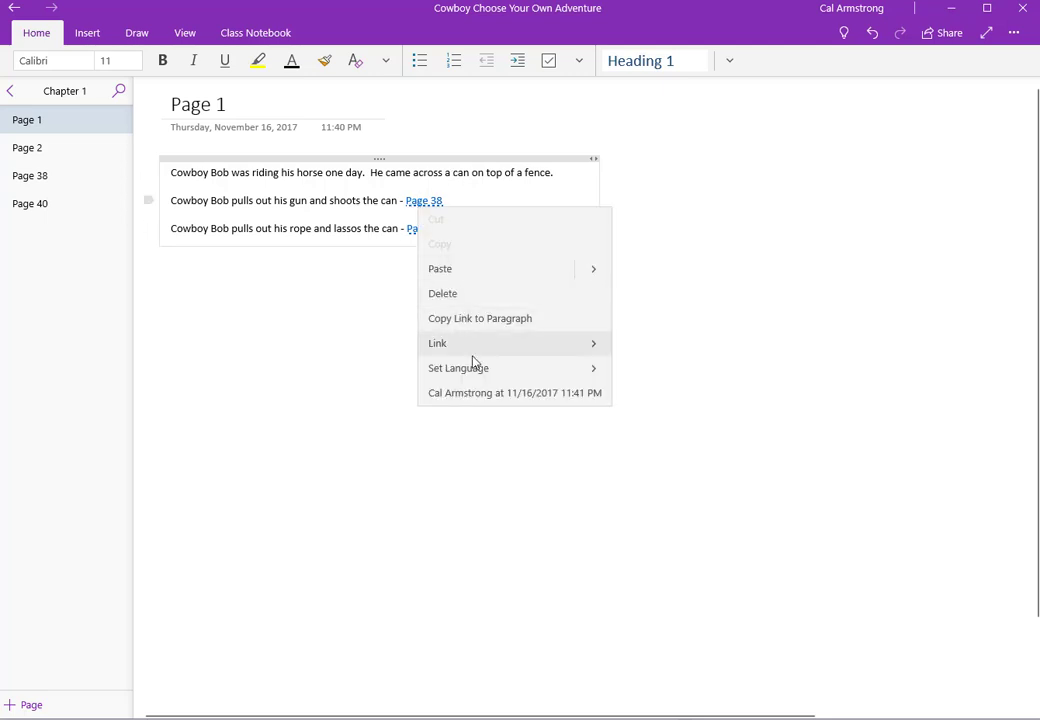
left_click(592, 353)
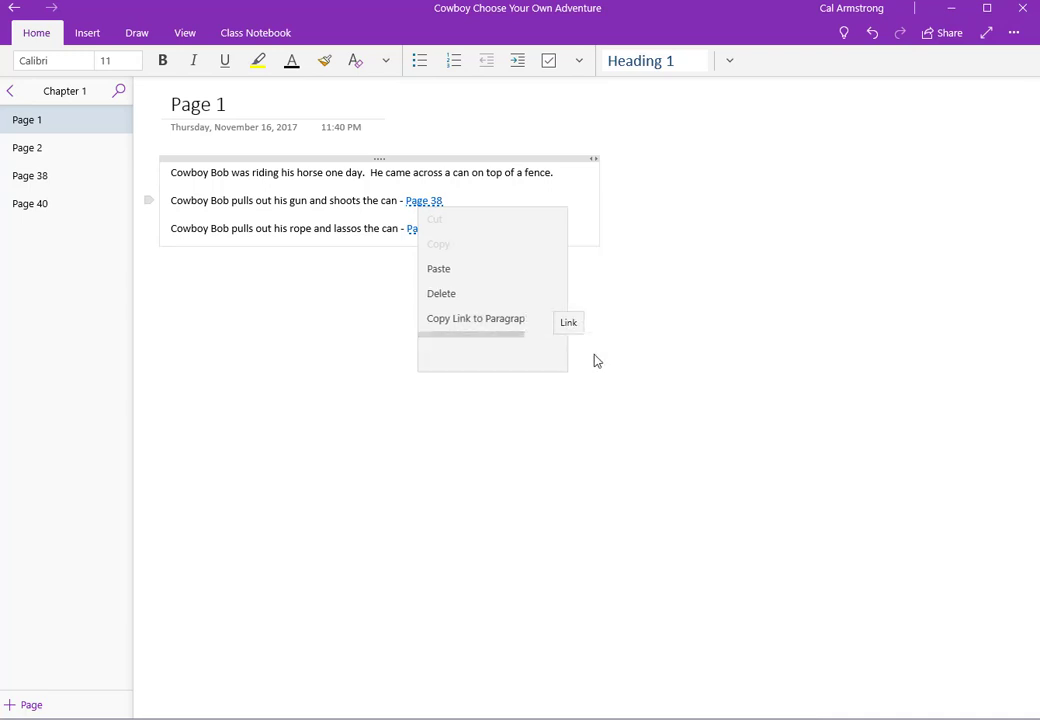
left_click(475, 276)
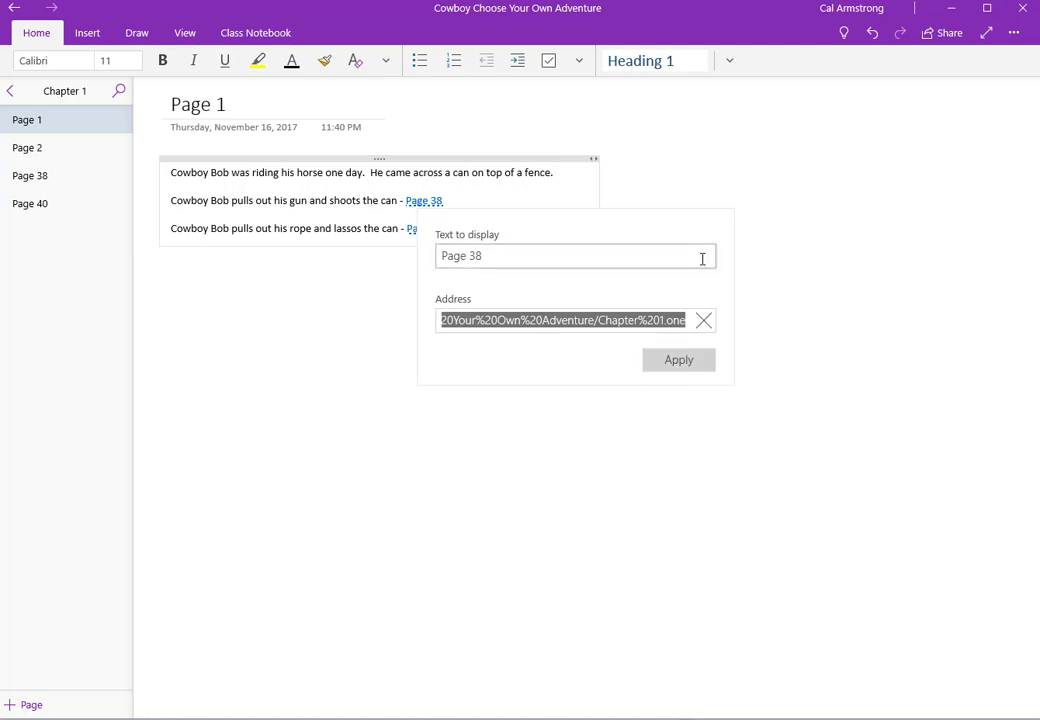
left_click(778, 309)
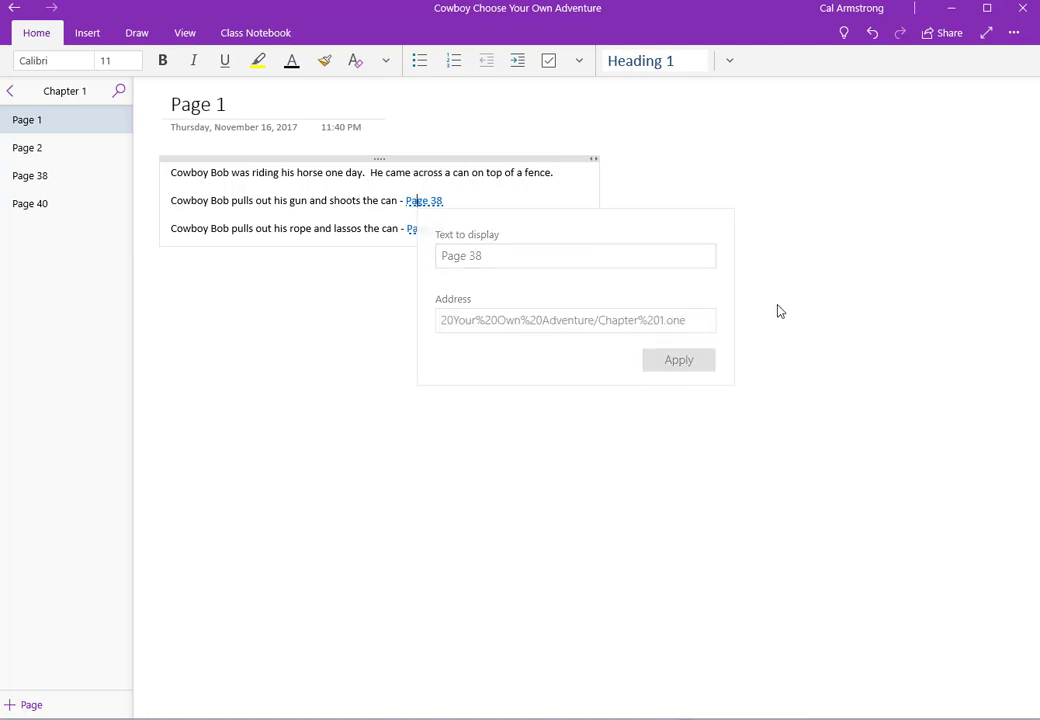
left_click(417, 201)
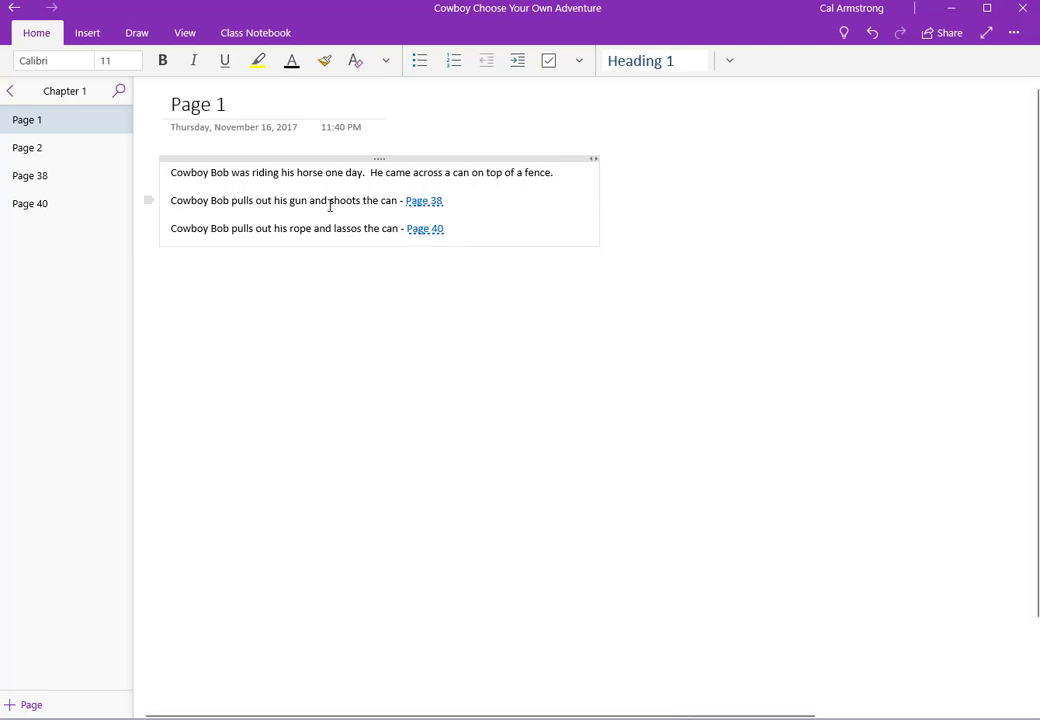
left_click_drag(328, 201, 397, 199)
key("shift+Home")
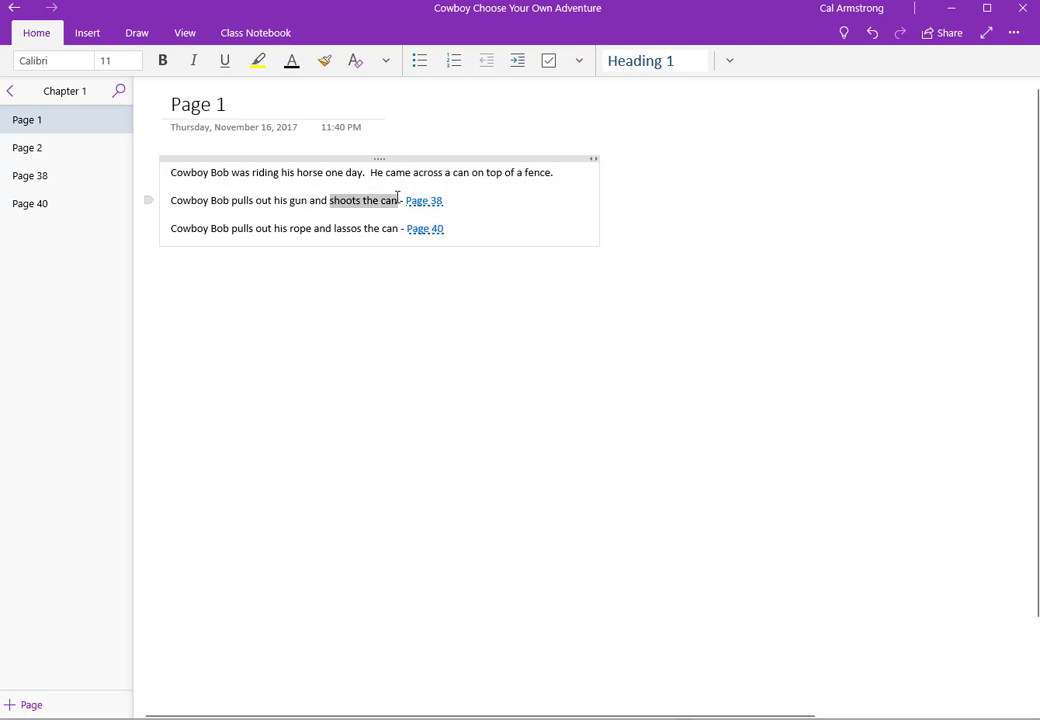
Step: Open Insert > Link and dismiss it, check Page 38's options, and return to Page 1
left_click(99, 33)
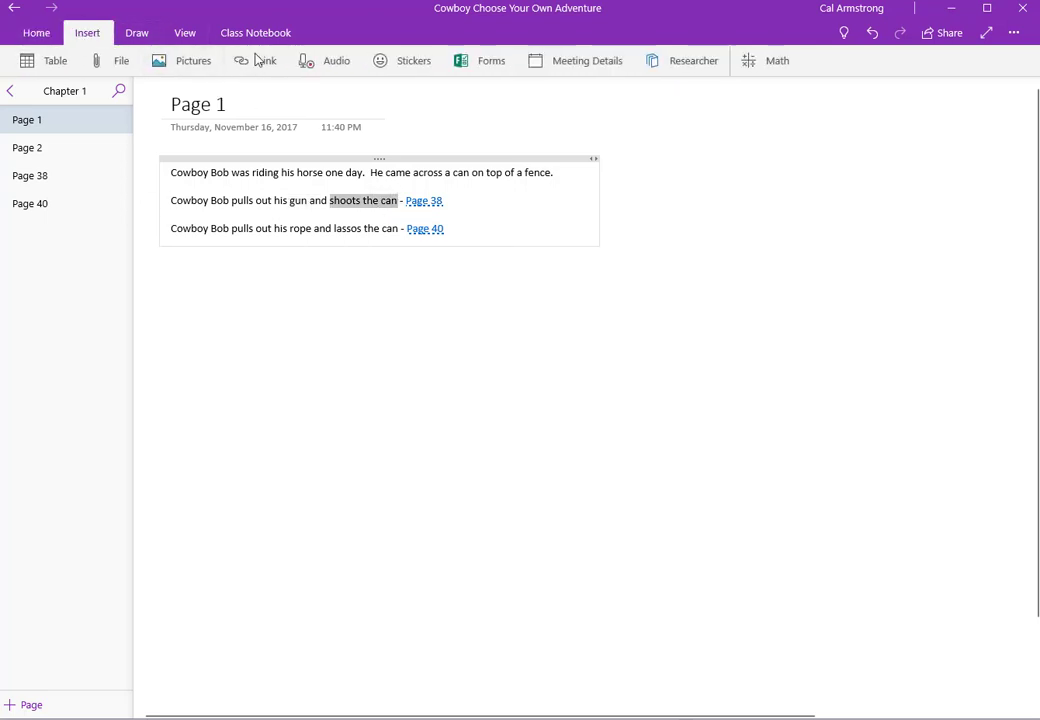
left_click(255, 60)
left_click(620, 178)
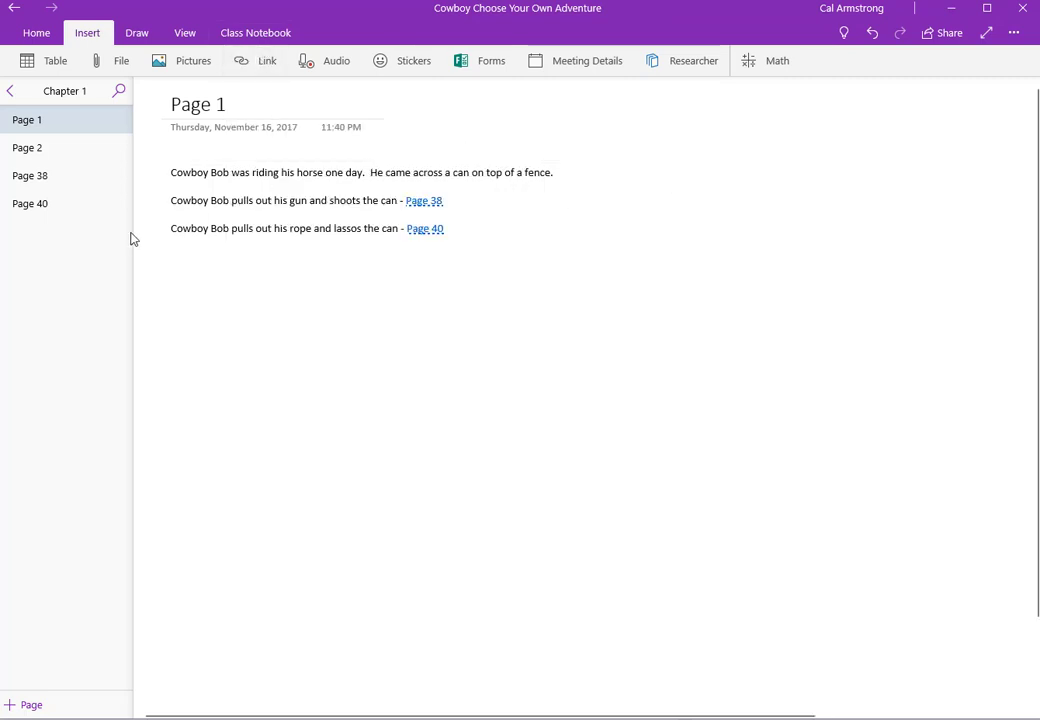
right_click(52, 184)
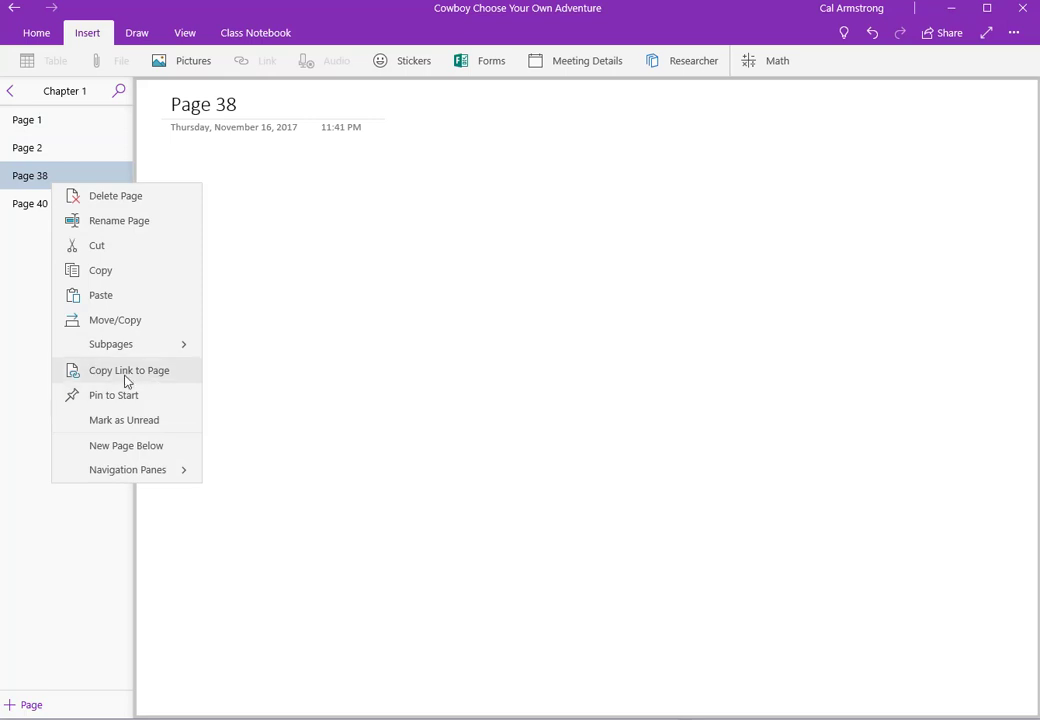
left_click(30, 124)
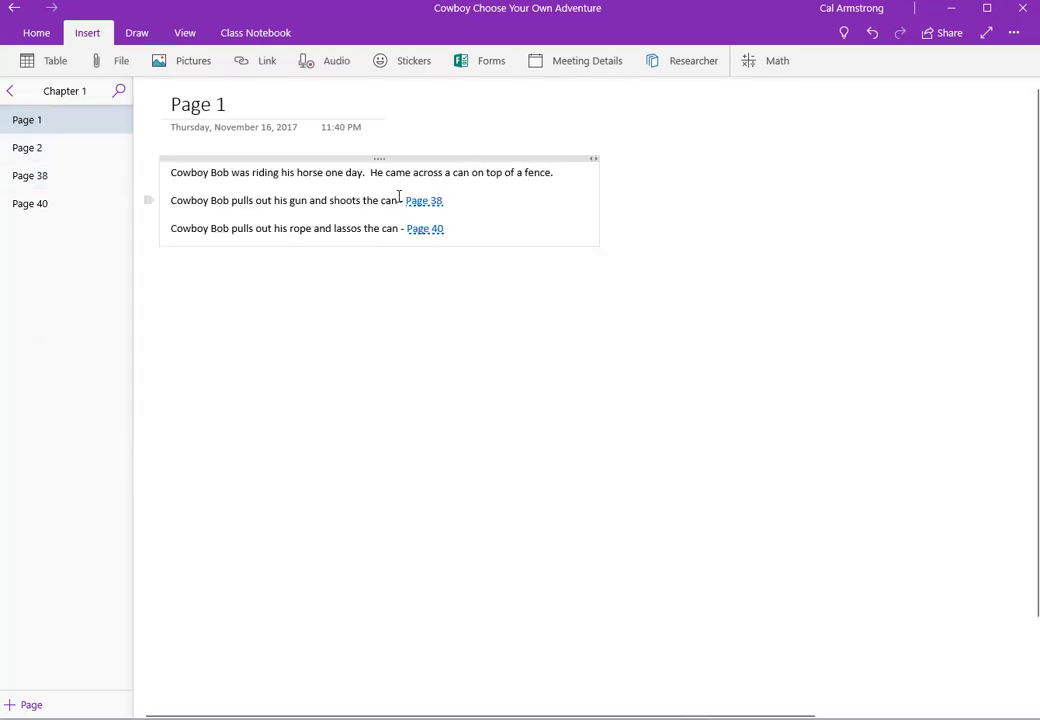
Step: Try linking 'shoots the can' to a pasted web address, cancel it, and add blank lines below
left_click_drag(399, 199, 331, 202)
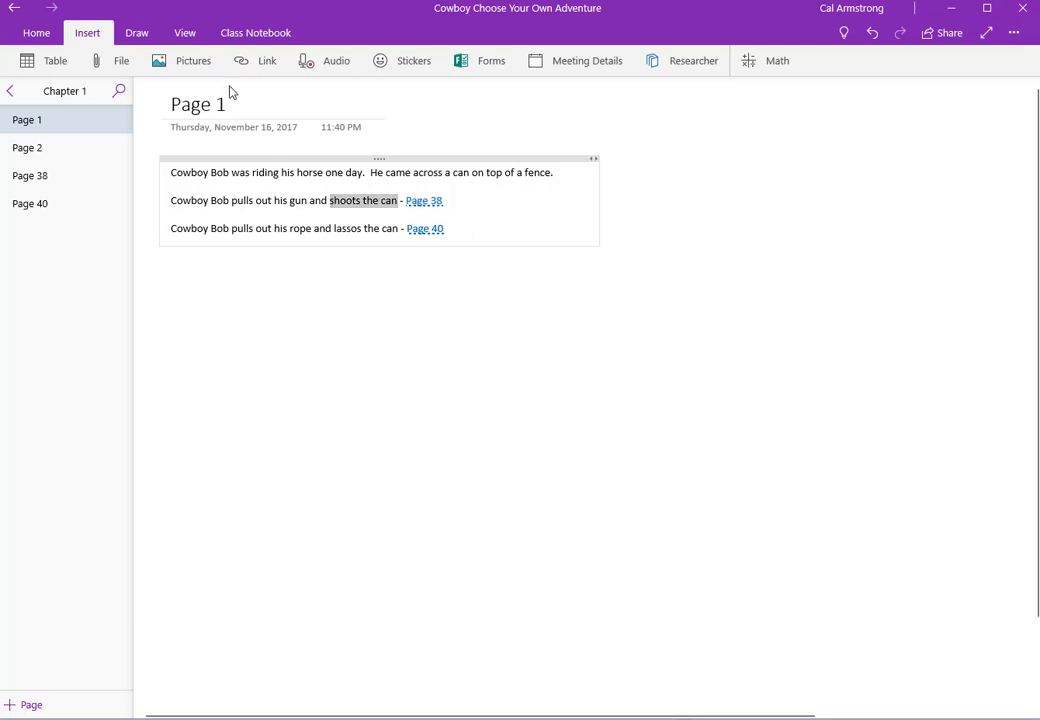
left_click(267, 61)
key("ctrl+v")
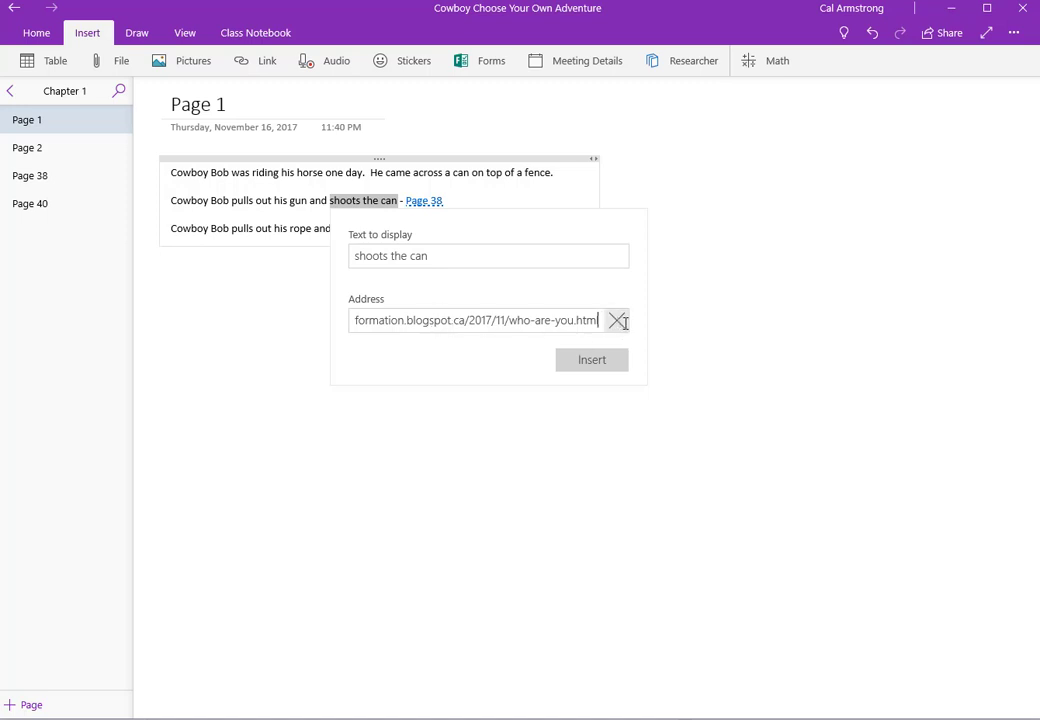
left_click(740, 328)
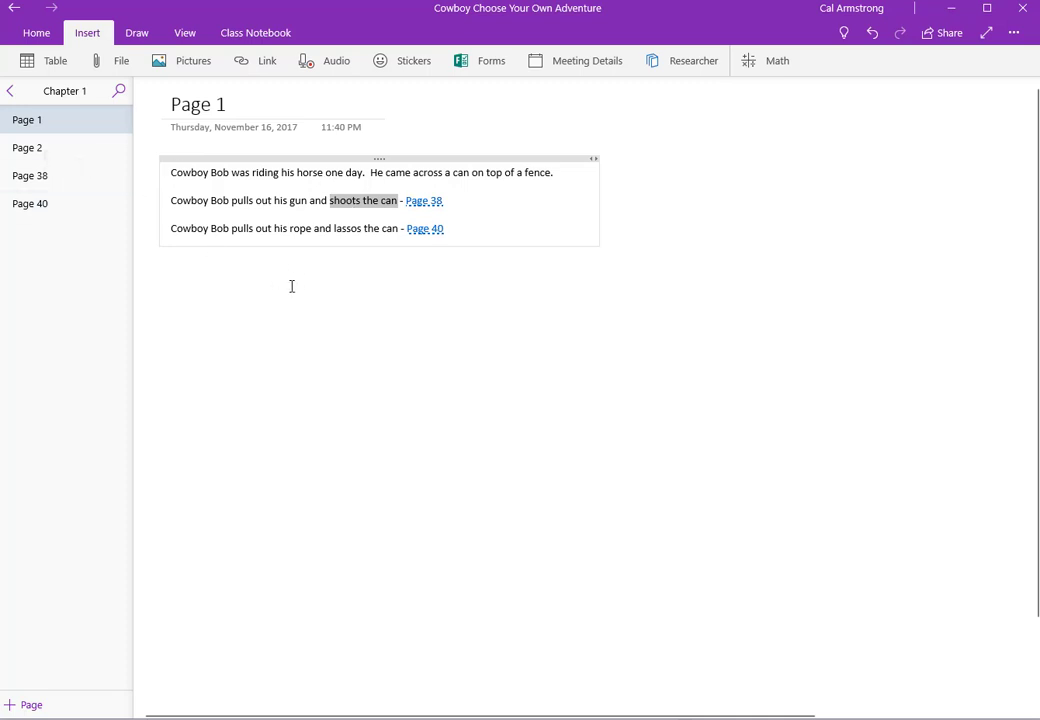
left_click(400, 311)
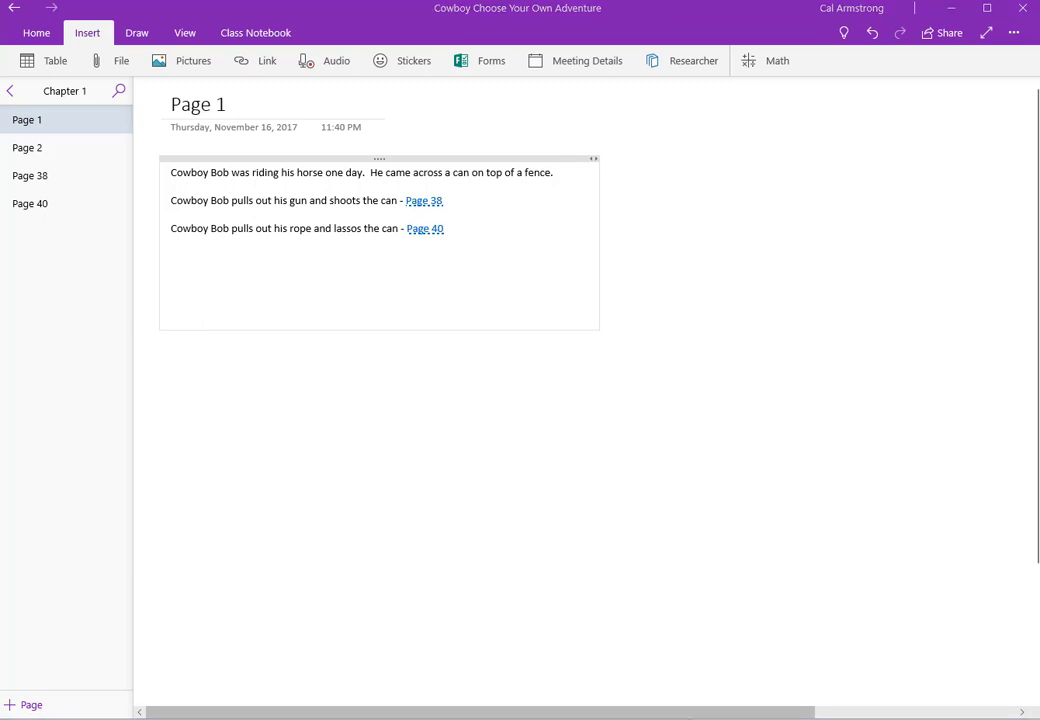
key("super")
key("super")
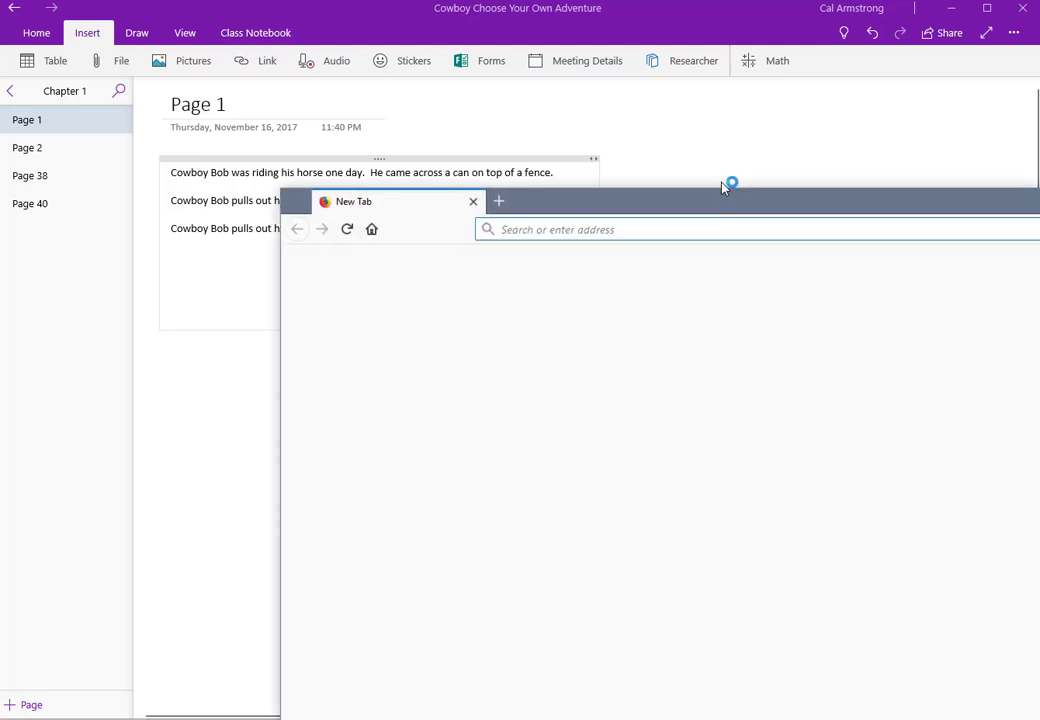
Step: Search images for 'cowboy' in Firefox and copy the cowboy-with-lasso photo's image location
left_click(389, 290)
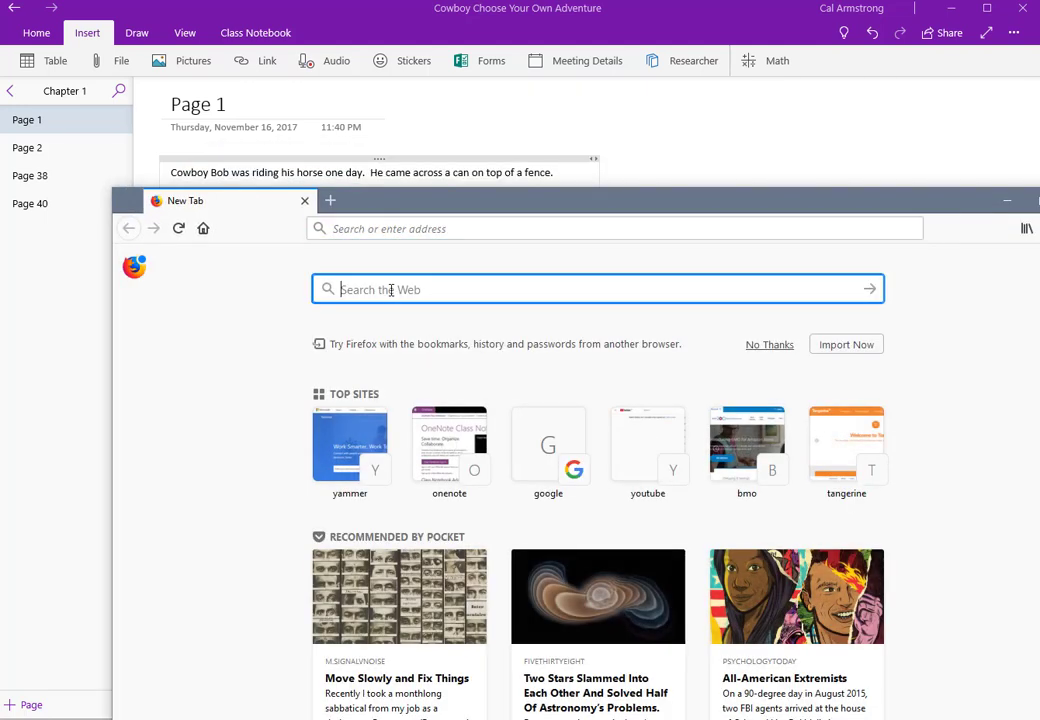
type("cowboy")
key("Return")
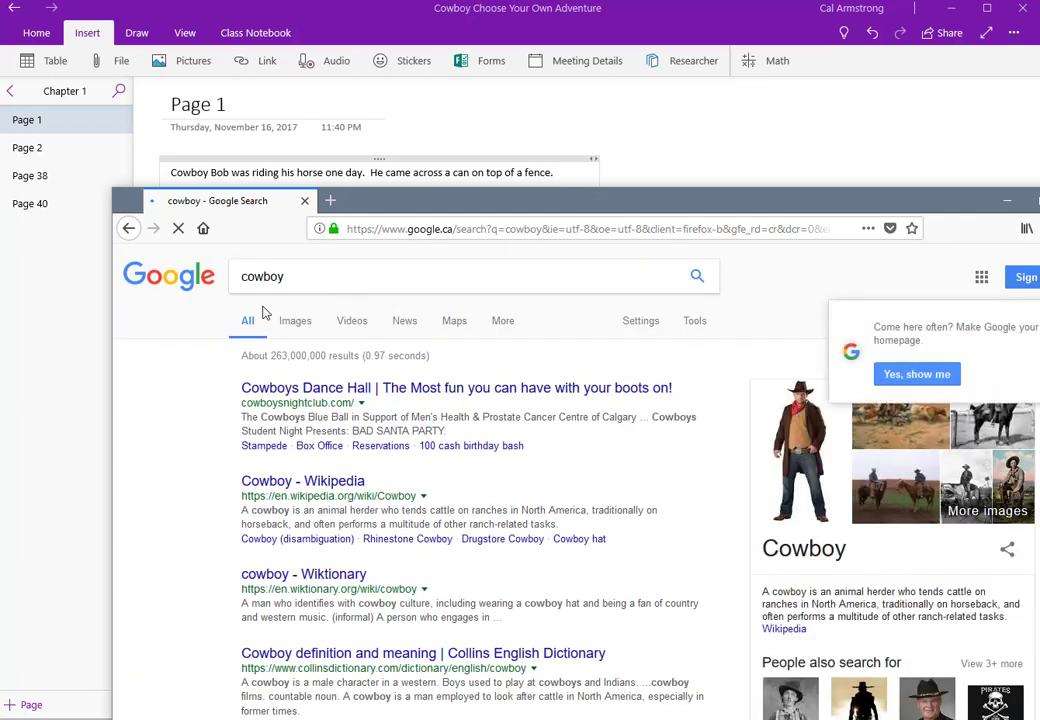
left_click(296, 322)
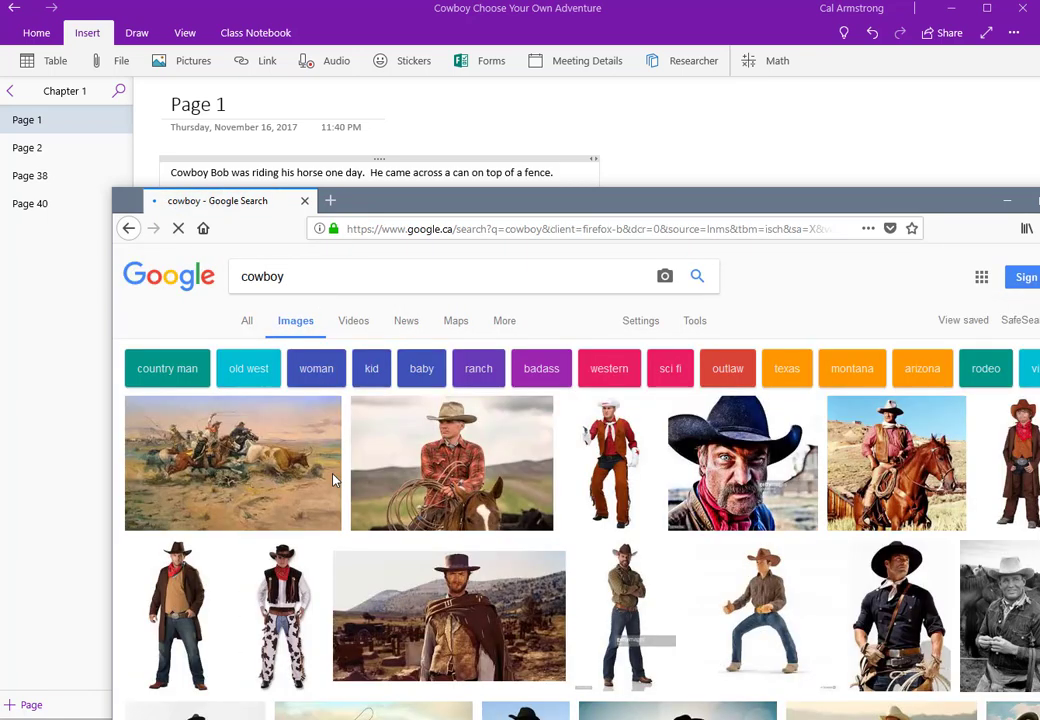
left_click(487, 433)
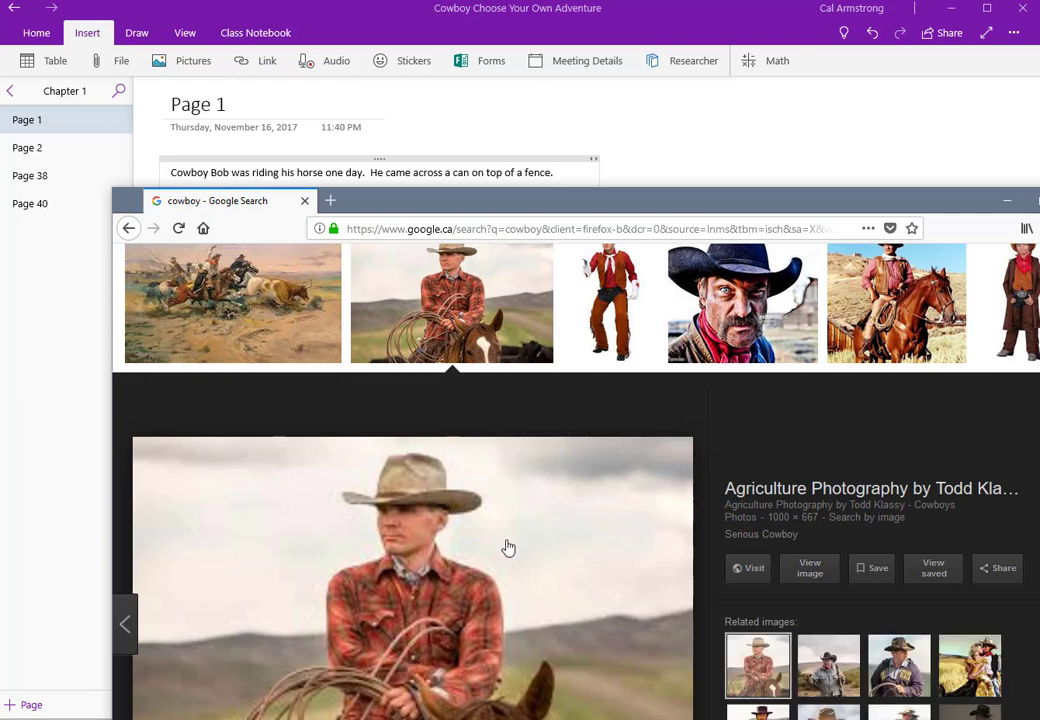
left_click(797, 572)
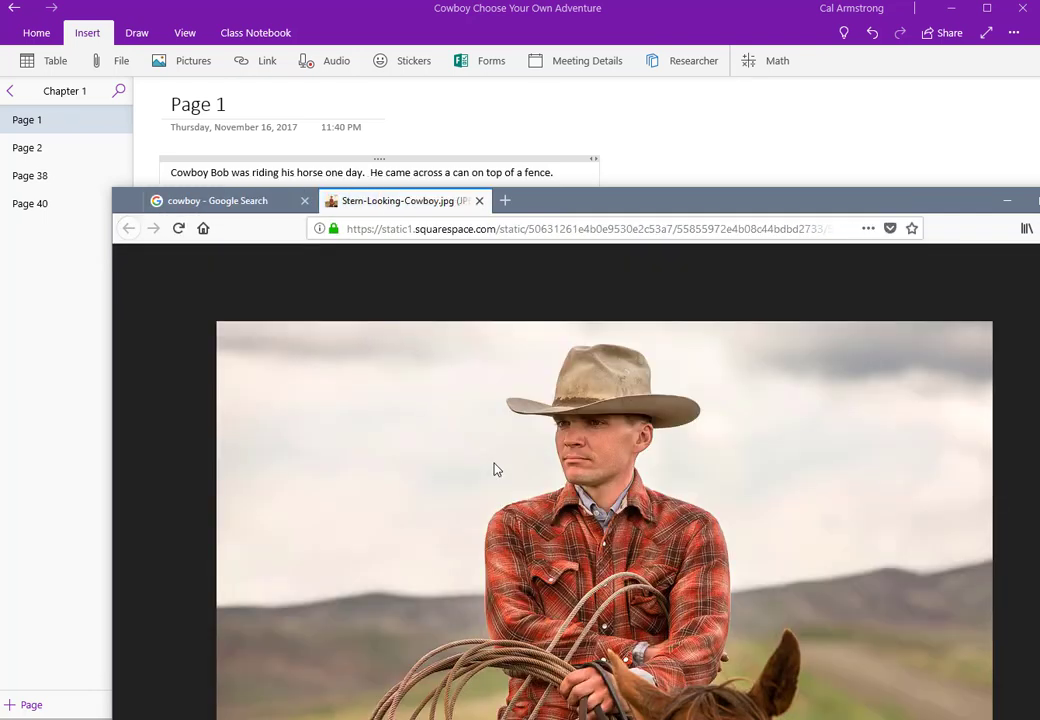
right_click(495, 467)
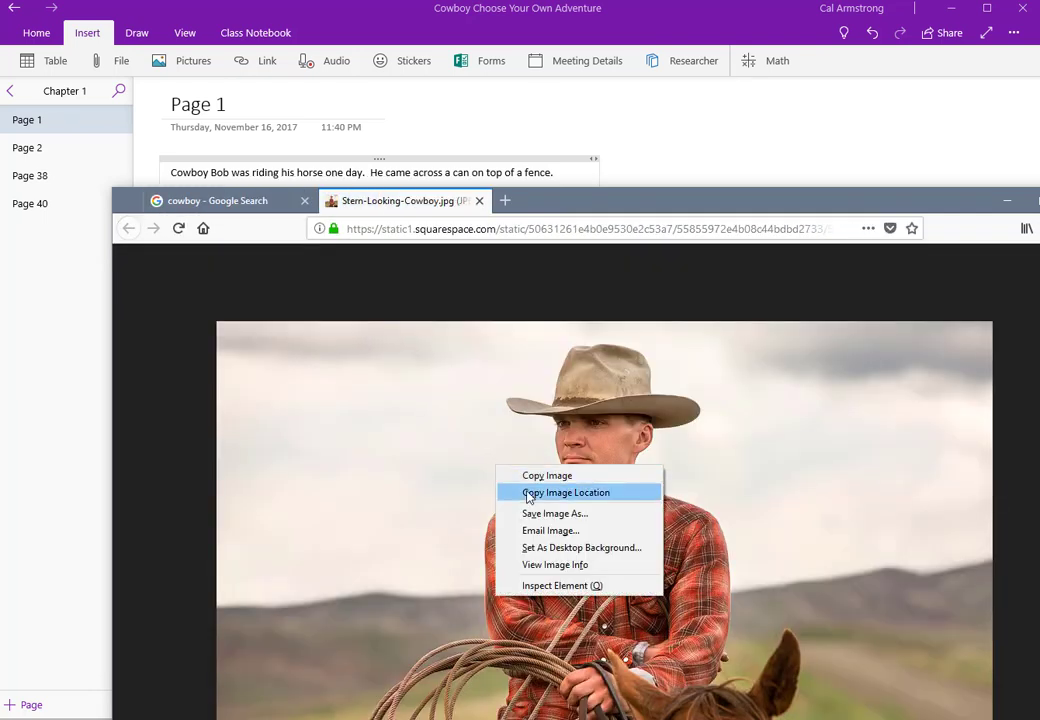
left_click(547, 476)
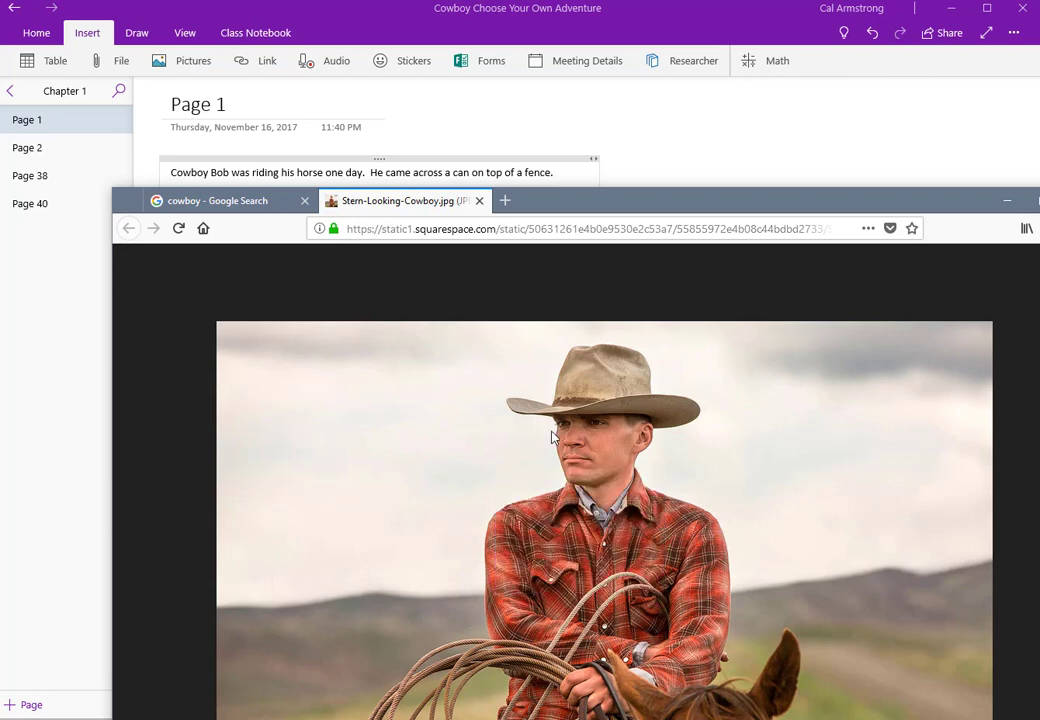
Step: Paste the cowboy photo into Page 1 and move it up beside the story
left_click(643, 170)
key("ctrl+v")
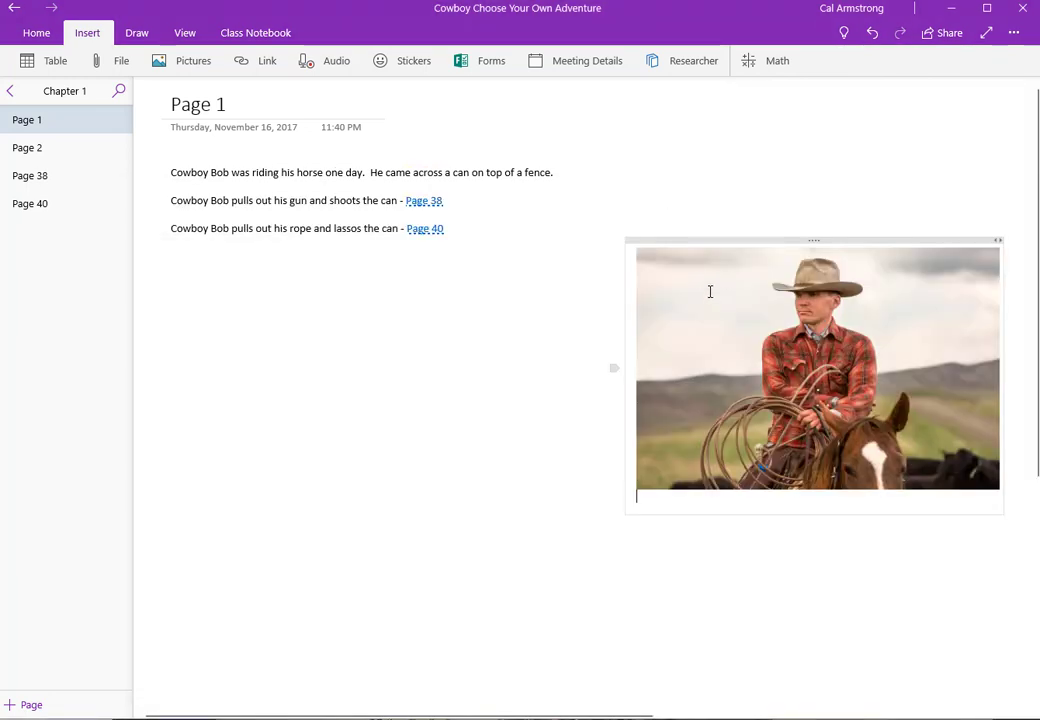
left_click(761, 329)
left_click_drag(761, 329, 770, 260)
left_click(525, 339)
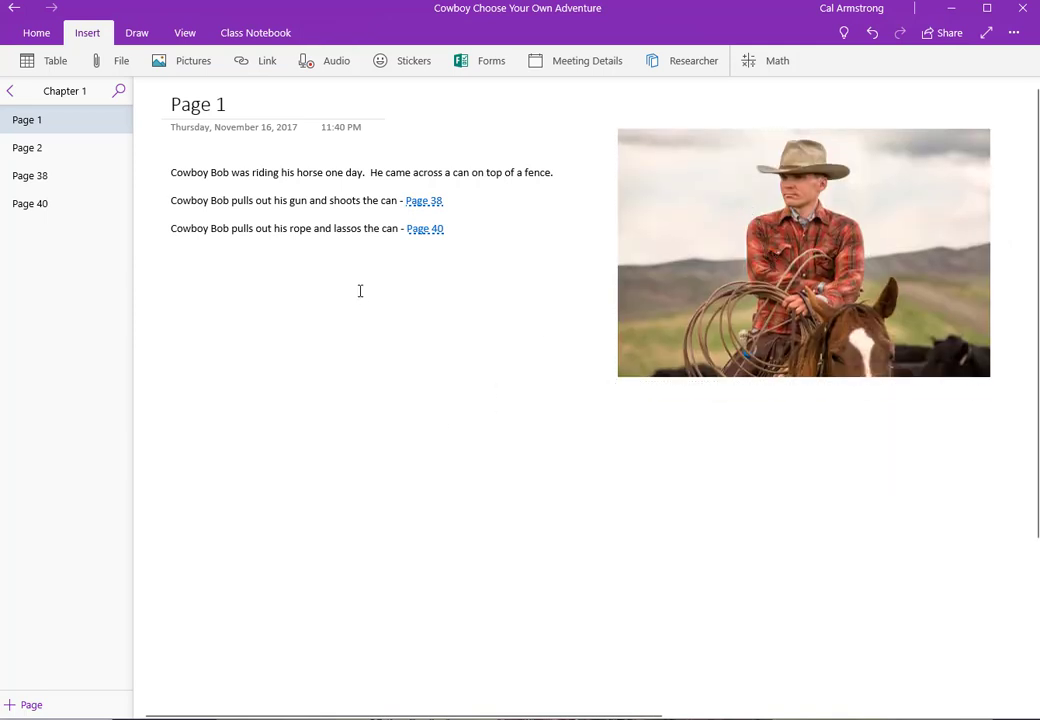
left_click(124, 60)
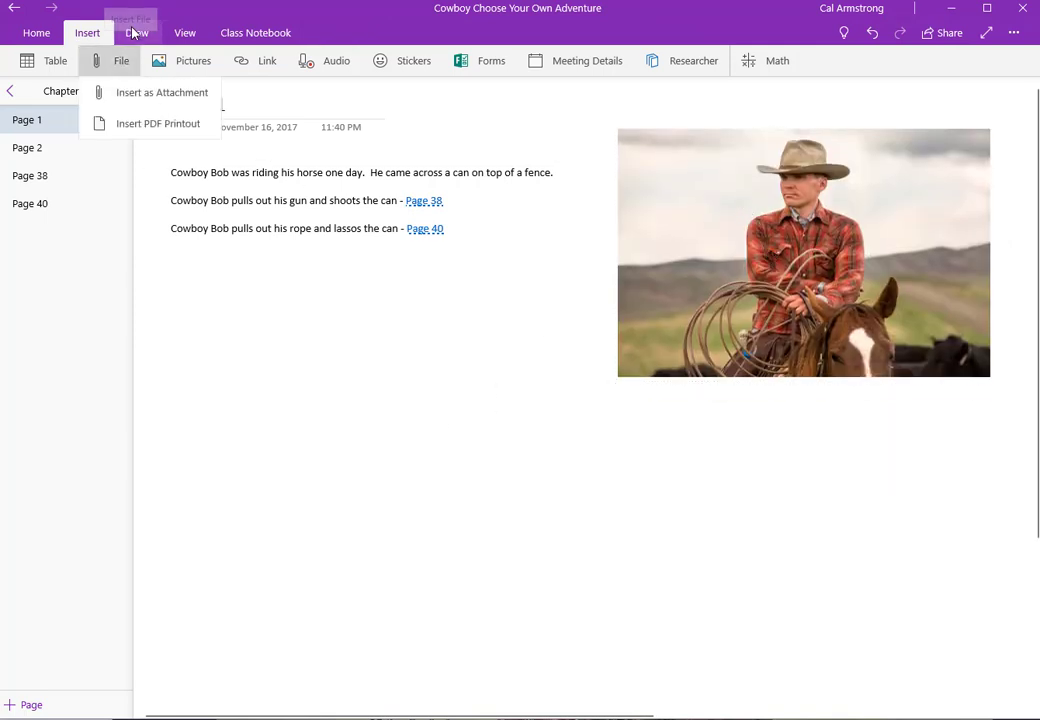
Step: Using the black pen from the Draw tools, sketch a freehand shape below the story choices
left_click(137, 32)
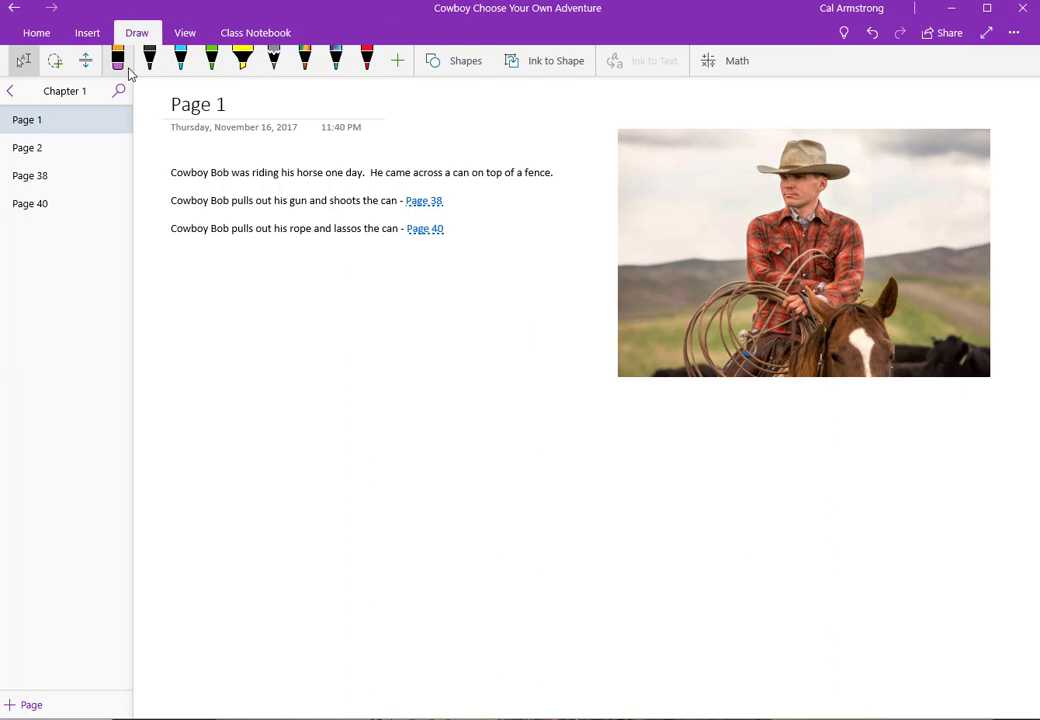
left_click(149, 60)
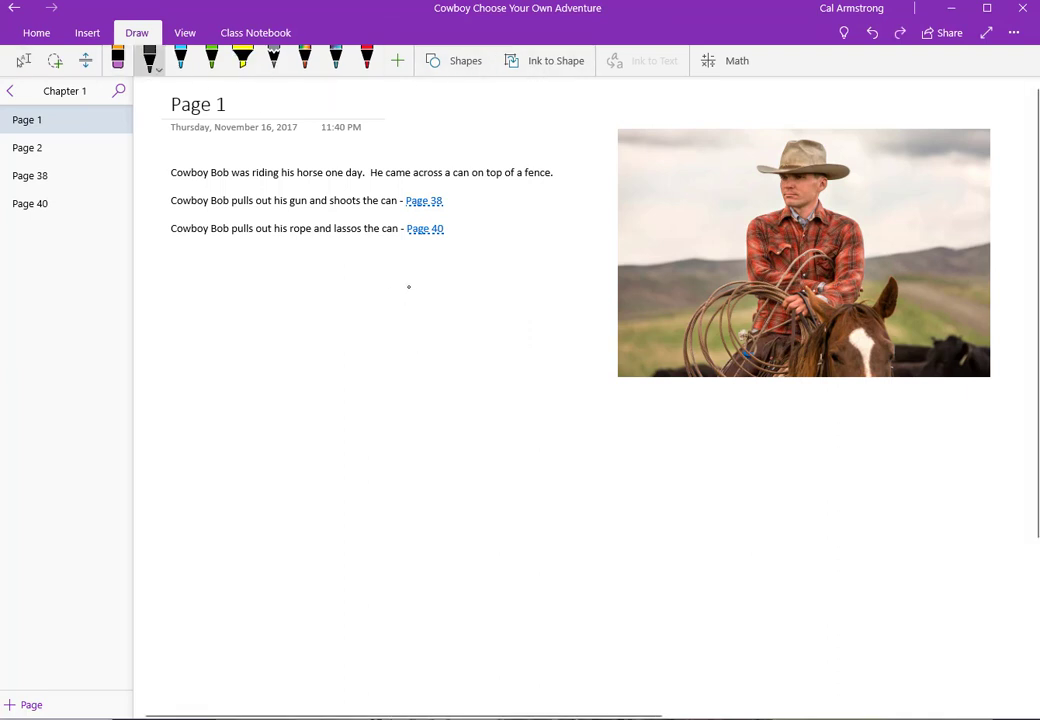
mouse_move(408, 287)
left_mouse_down()
mouse_move(378, 334)
mouse_move(419, 297)
left_mouse_up()
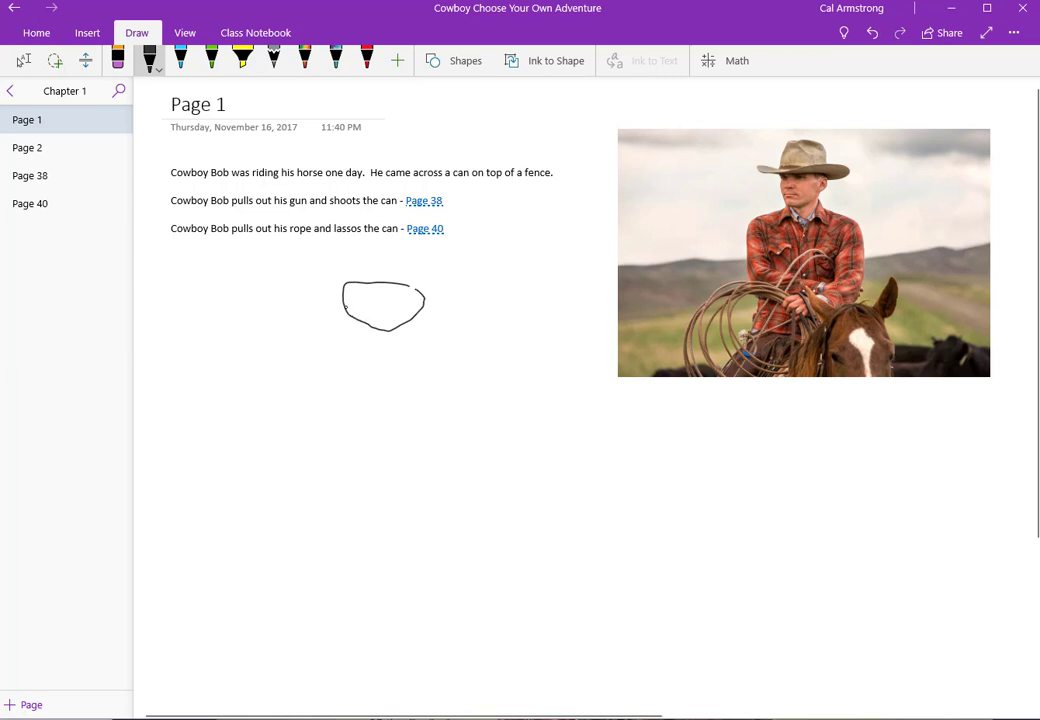
mouse_move(345, 307)
left_mouse_down()
mouse_move(360, 386)
mouse_move(431, 387)
left_mouse_up()
mouse_move(428, 297)
left_mouse_down()
mouse_move(441, 325)
mouse_move(428, 367)
mouse_move(382, 349)
left_mouse_up()
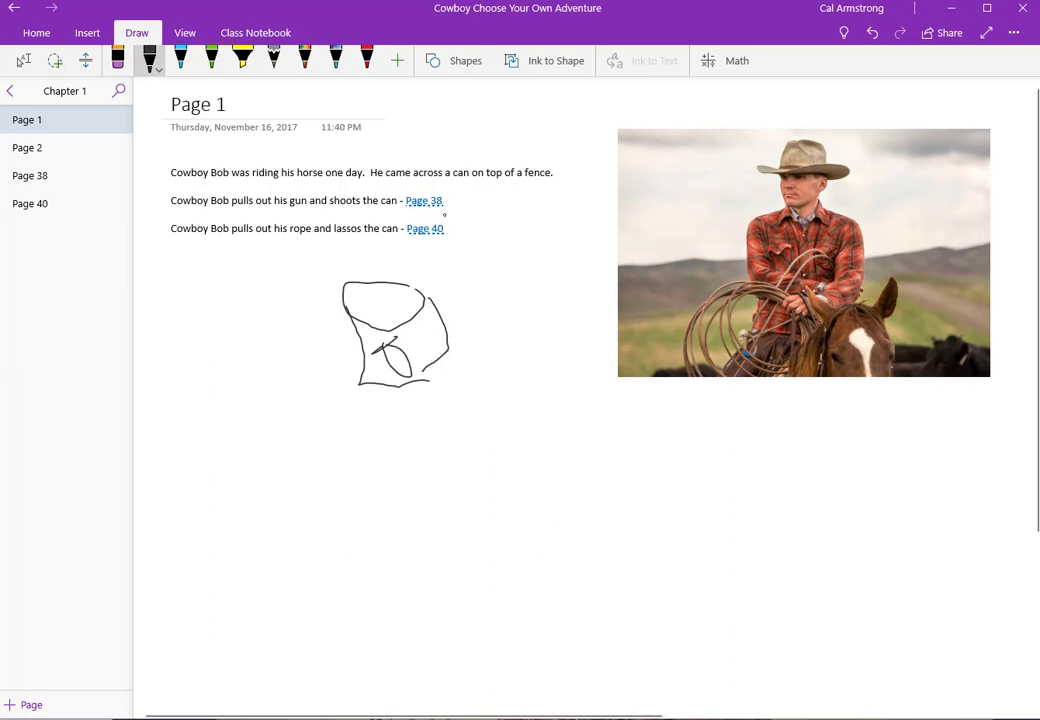
Step: On Page 38, write 'When Bob shoots the can, it awakens the bear sleeping behind'
left_click(80, 180)
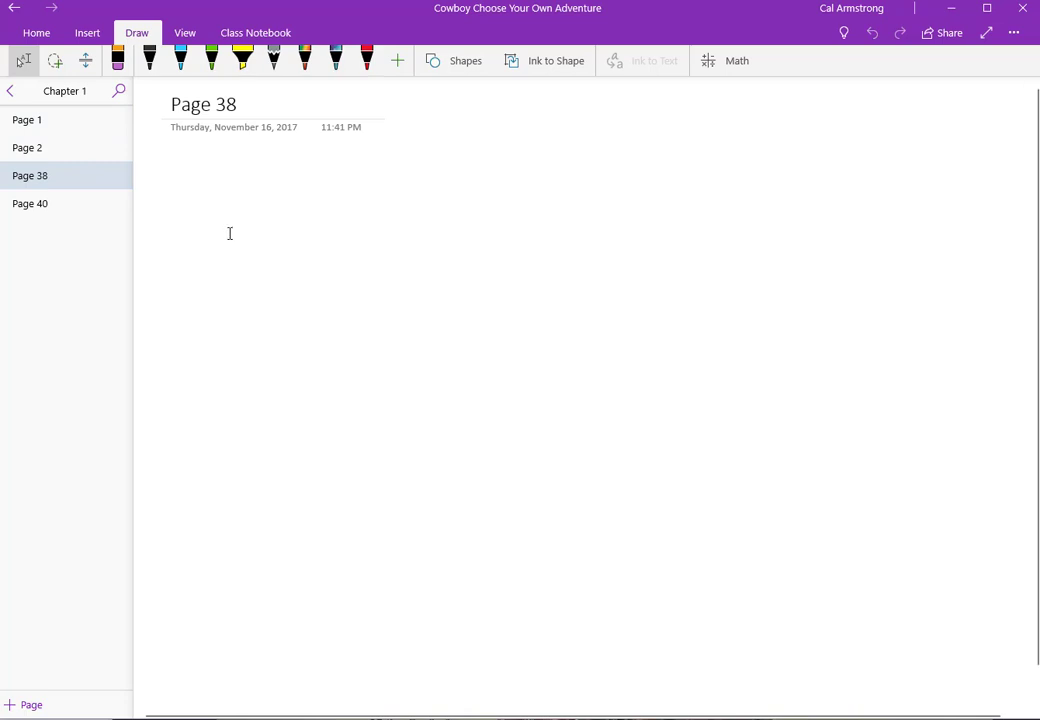
key("BackSpace")
type("AFte")
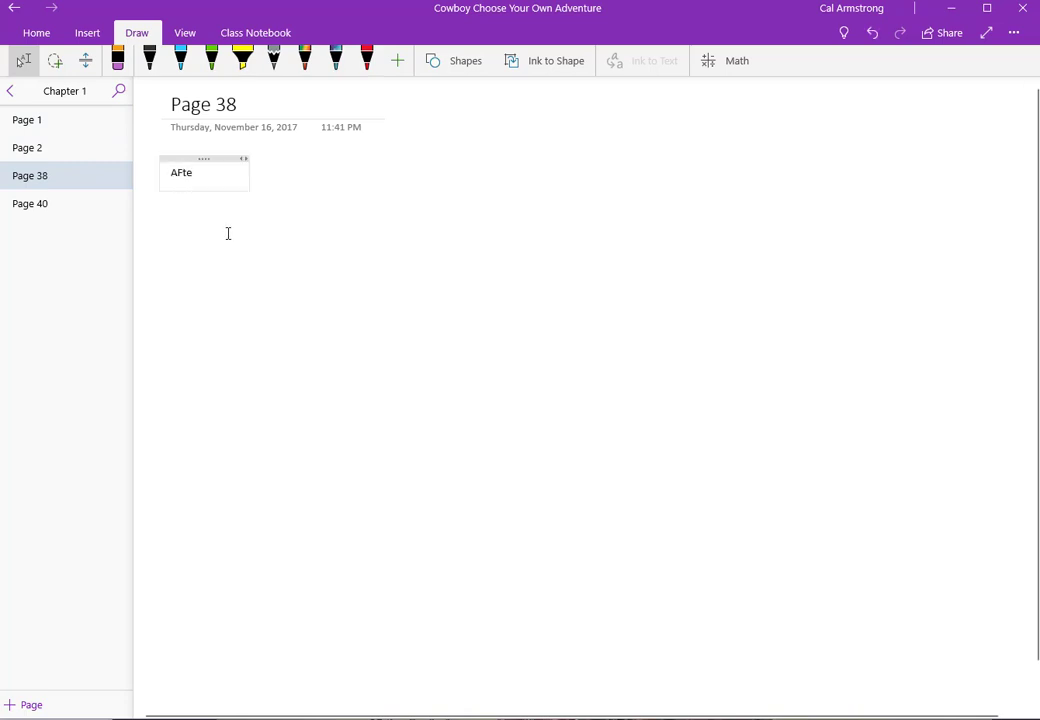
type("r shooting the can")
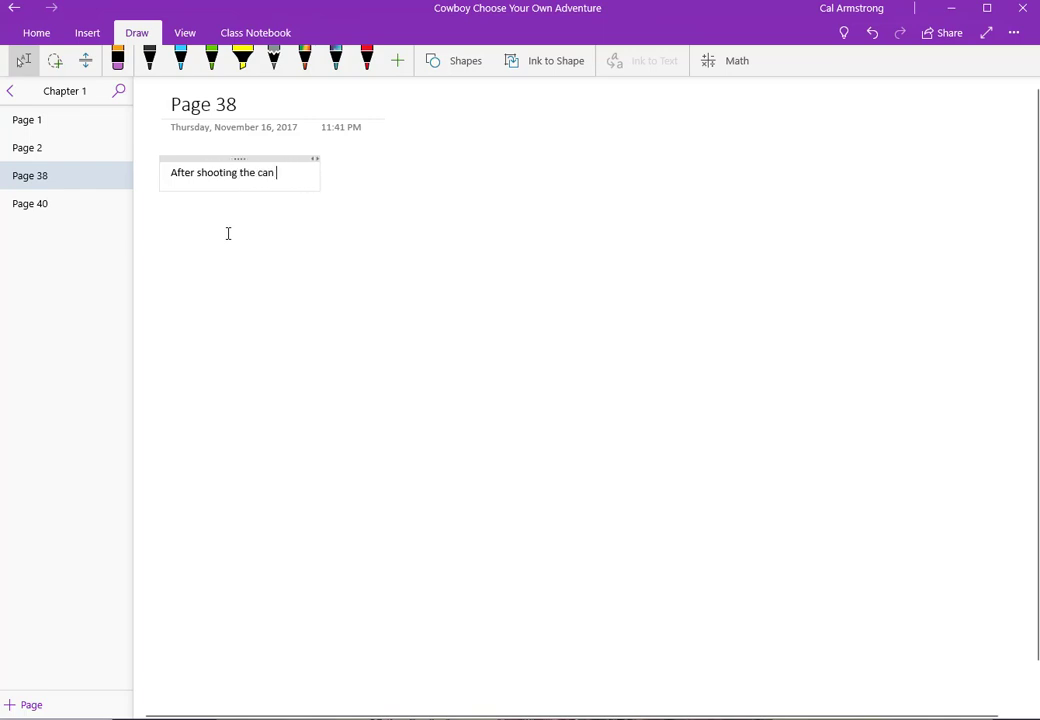
key("BackSpace")
type(", Bob re")
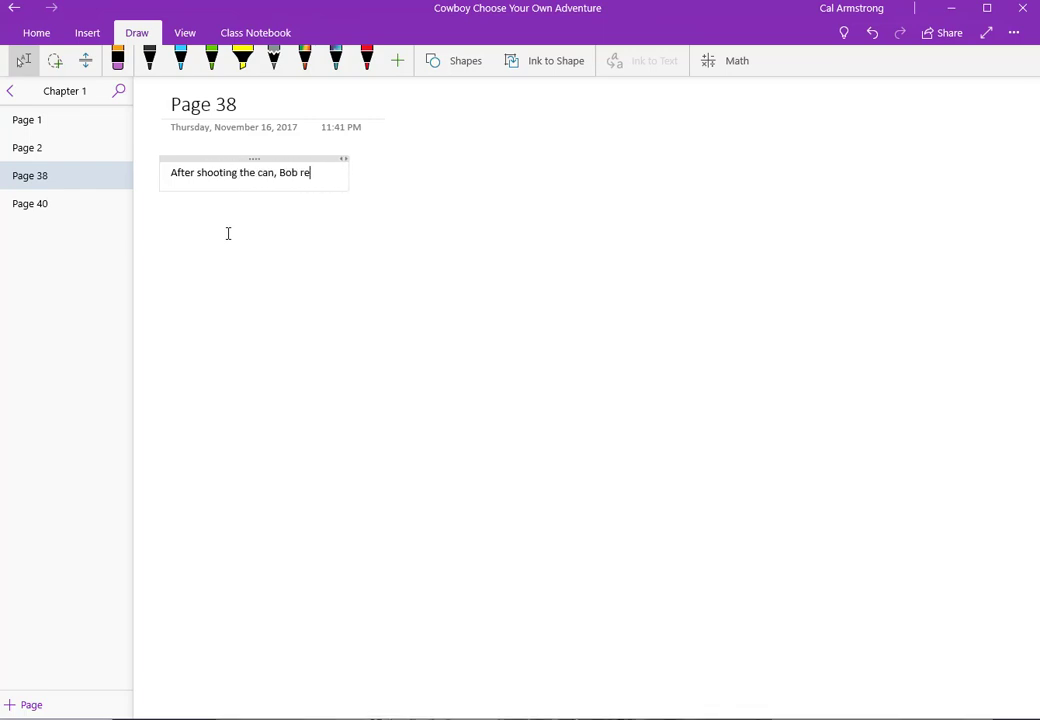
type("a")
key("BackSpace")
key("BackSpace")
key("ctrl+a")
type("When Bob th")
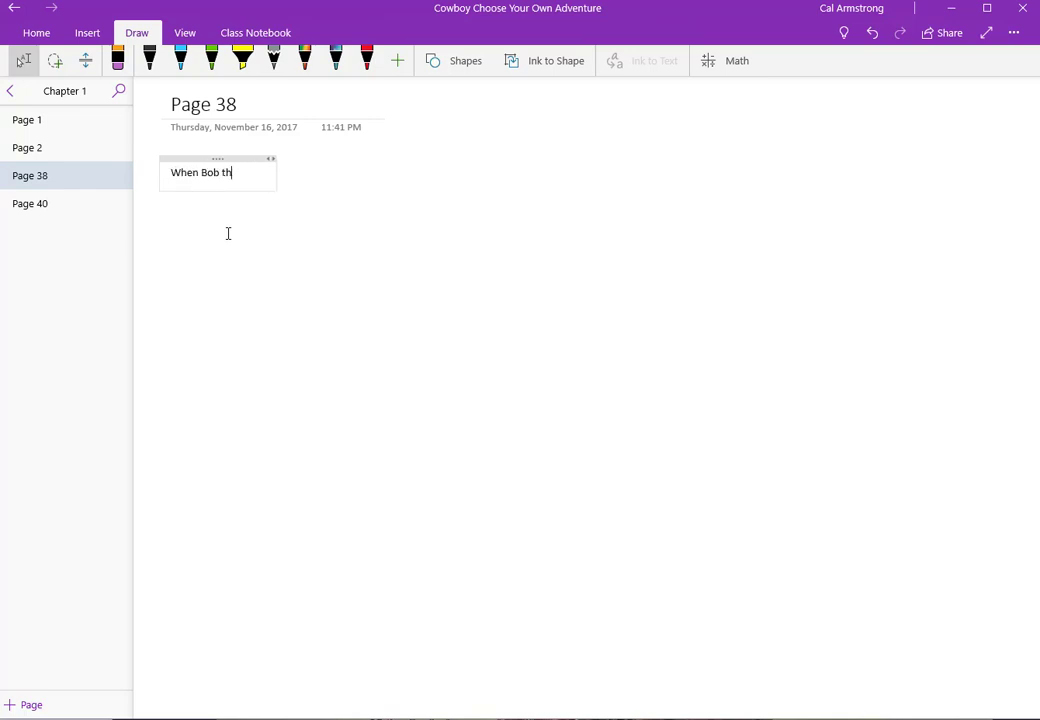
key("BackSpace")
key("BackSpace")
type("shoots the can, it a")
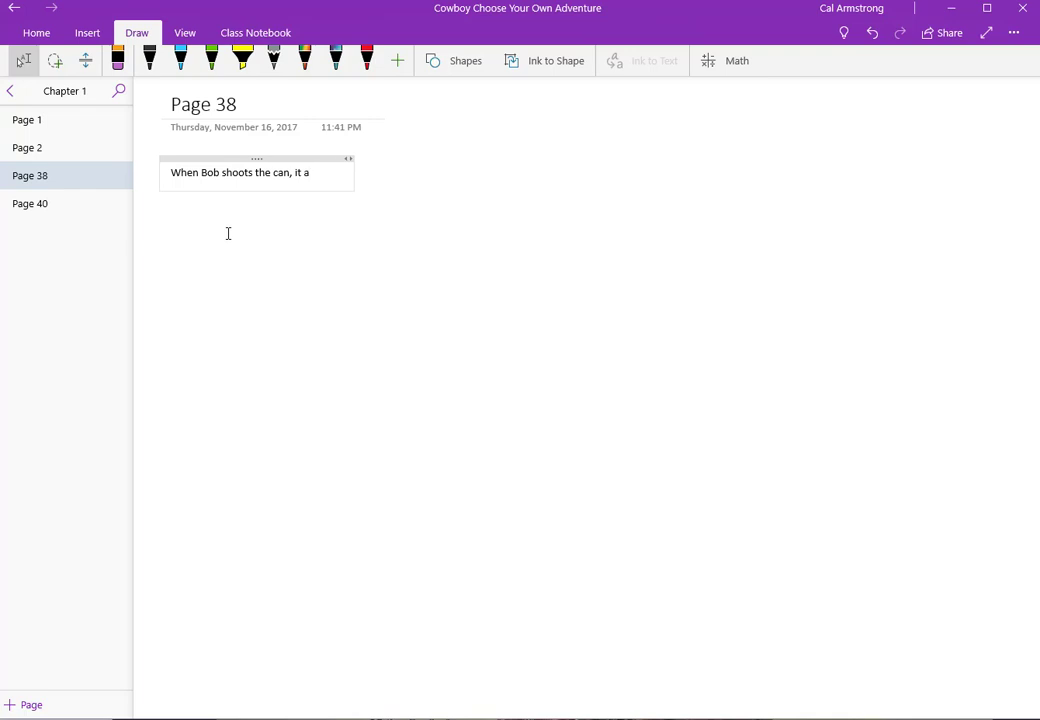
type("wakens th")
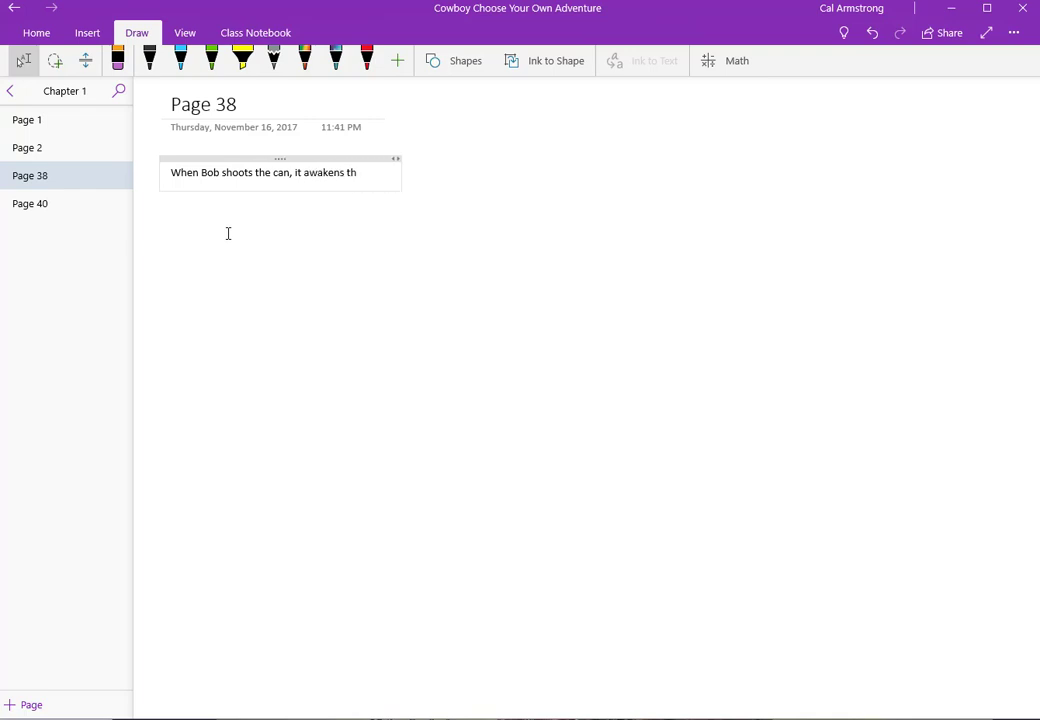
type("e bear sleeping behidn")
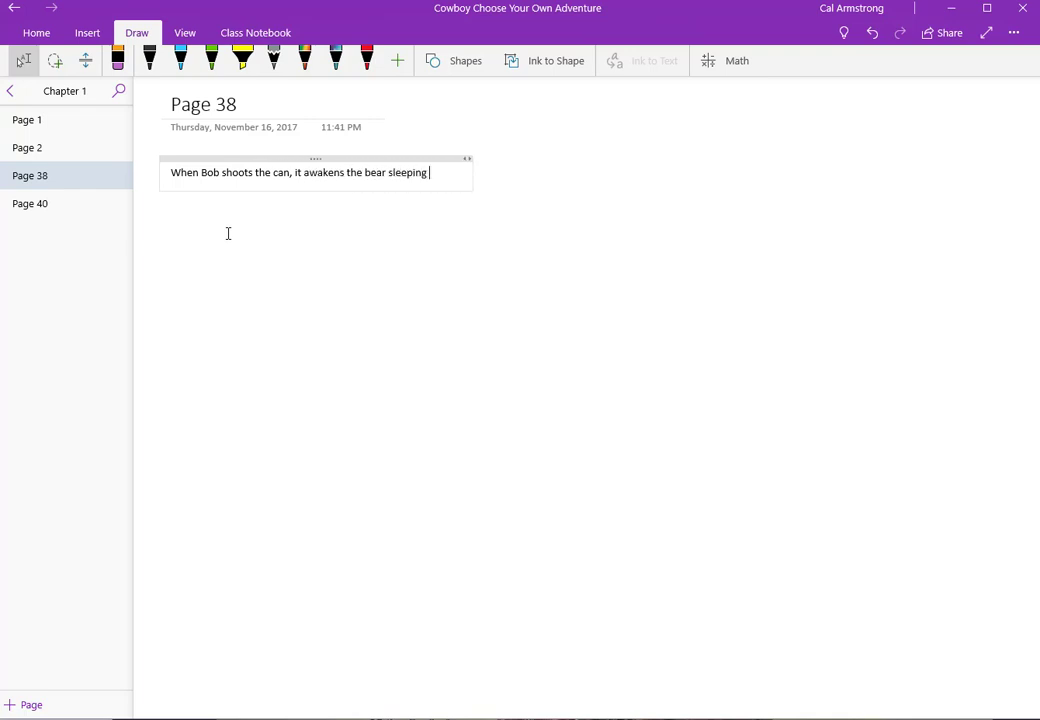
key("BackSpace")
key("BackSpace")
type("nd")
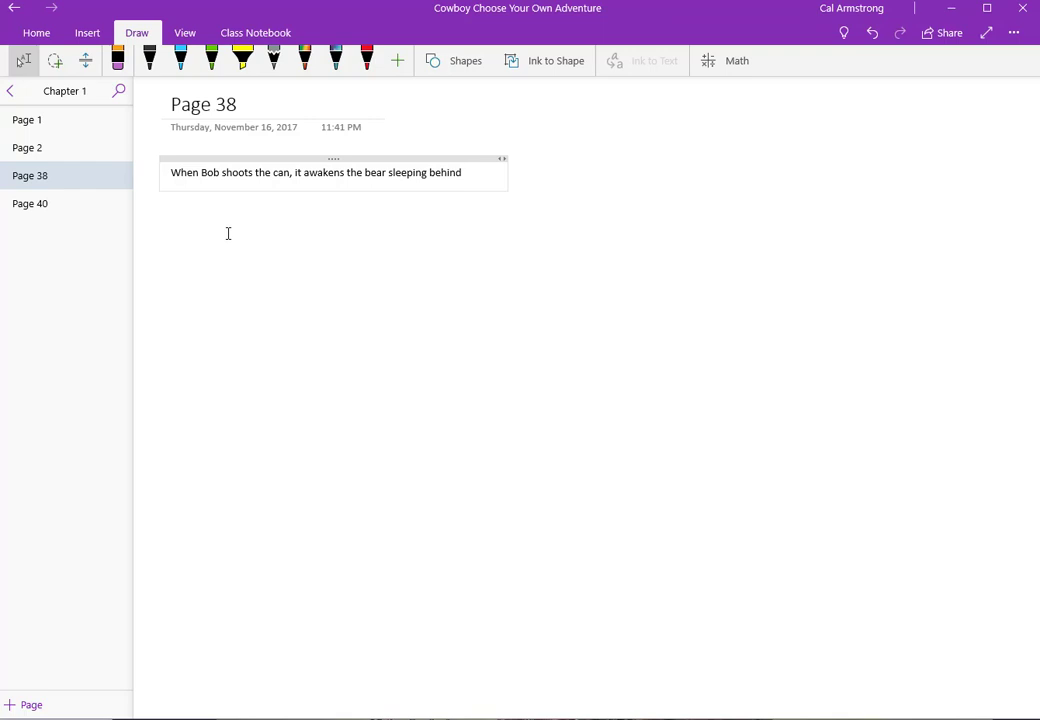
Step: Continue with 'and the horse gets startled and bucks Bob off and runs away.' plus a blank line
type("and the horse ")
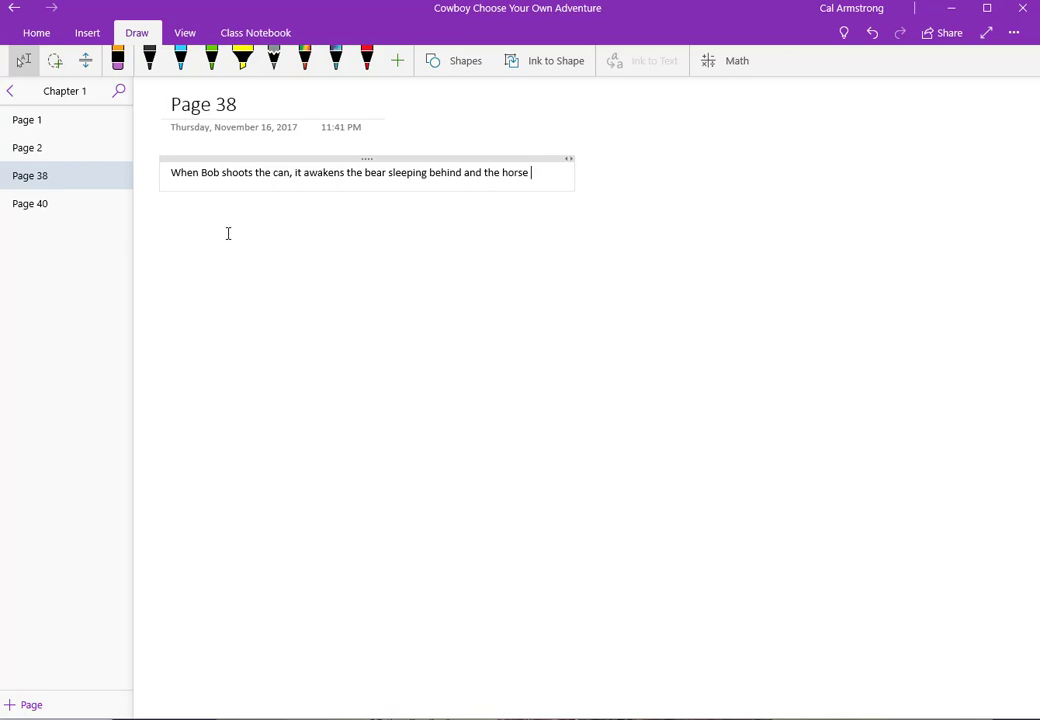
type("gets stargl")
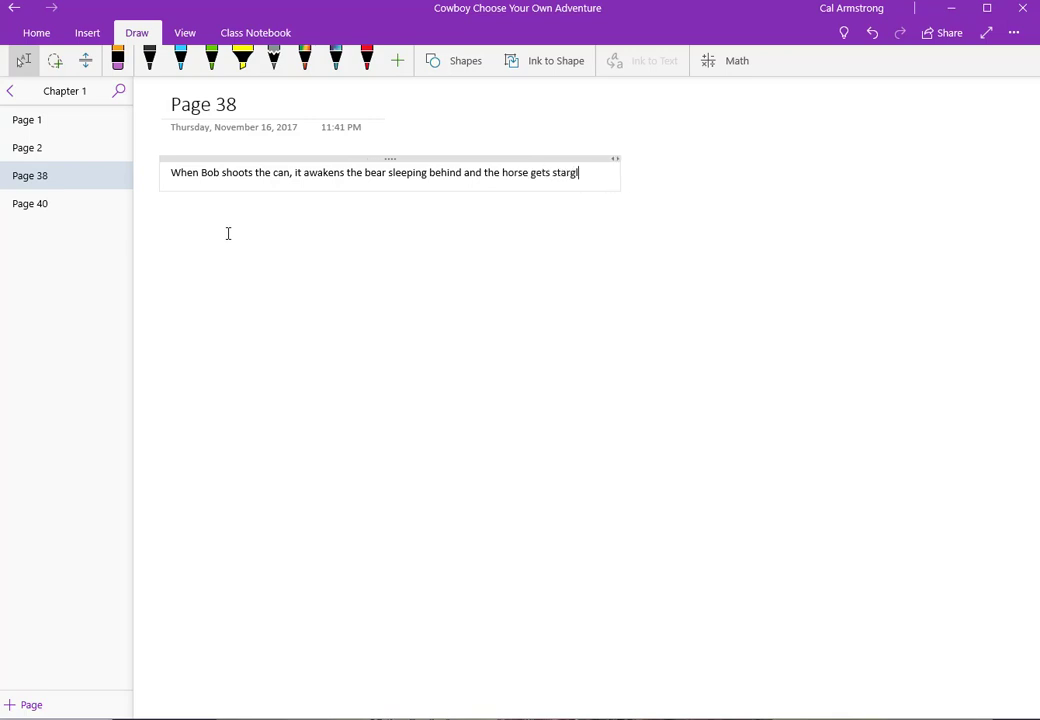
key("BackSpace")
key("BackSpace")
type("tles")
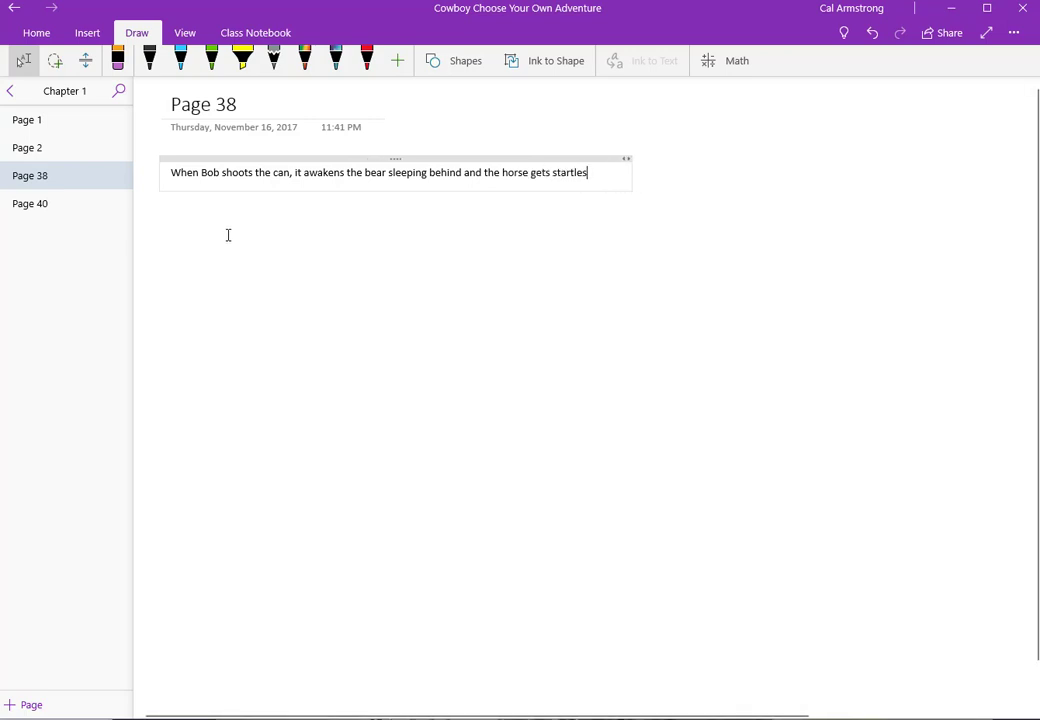
key("BackSpace")
type("d and bucks")
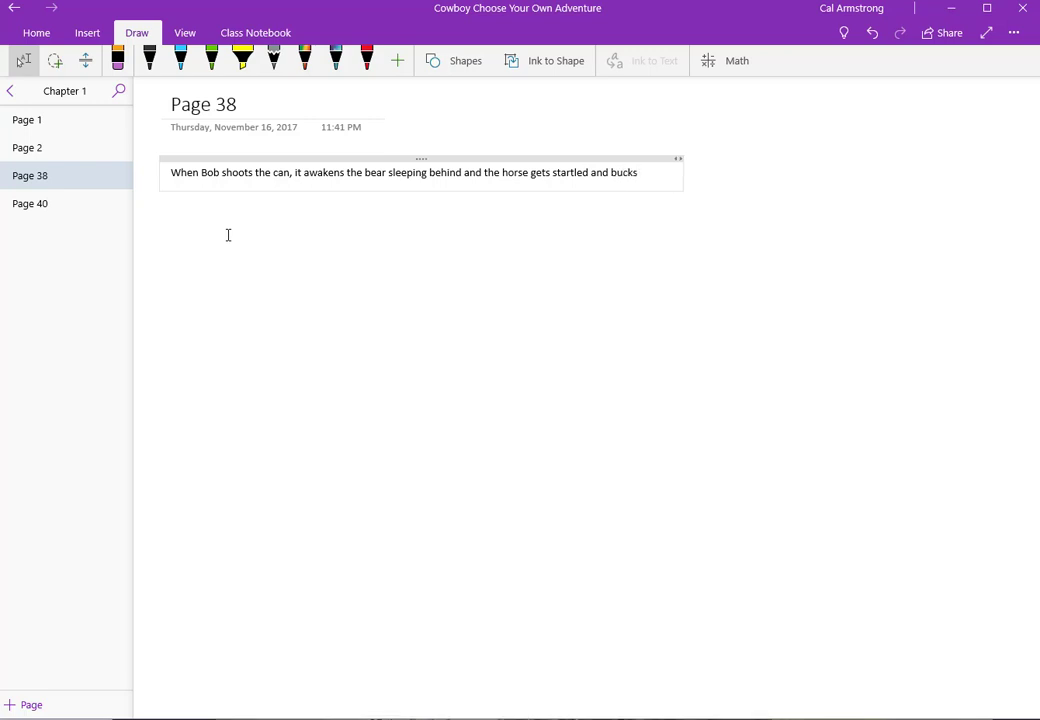
type(" Bob off.")
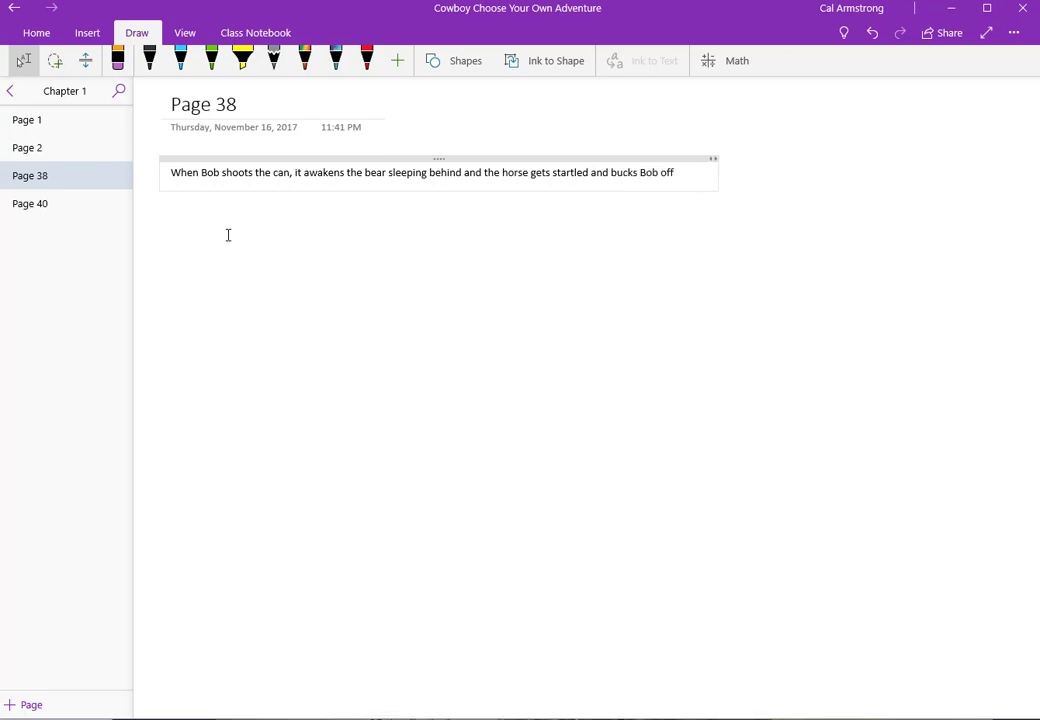
key("Return")
key("BackSpace")
key("BackSpace")
type("and runs ")
type("th")
key("BackSpace")
type("away.")
key("Return")
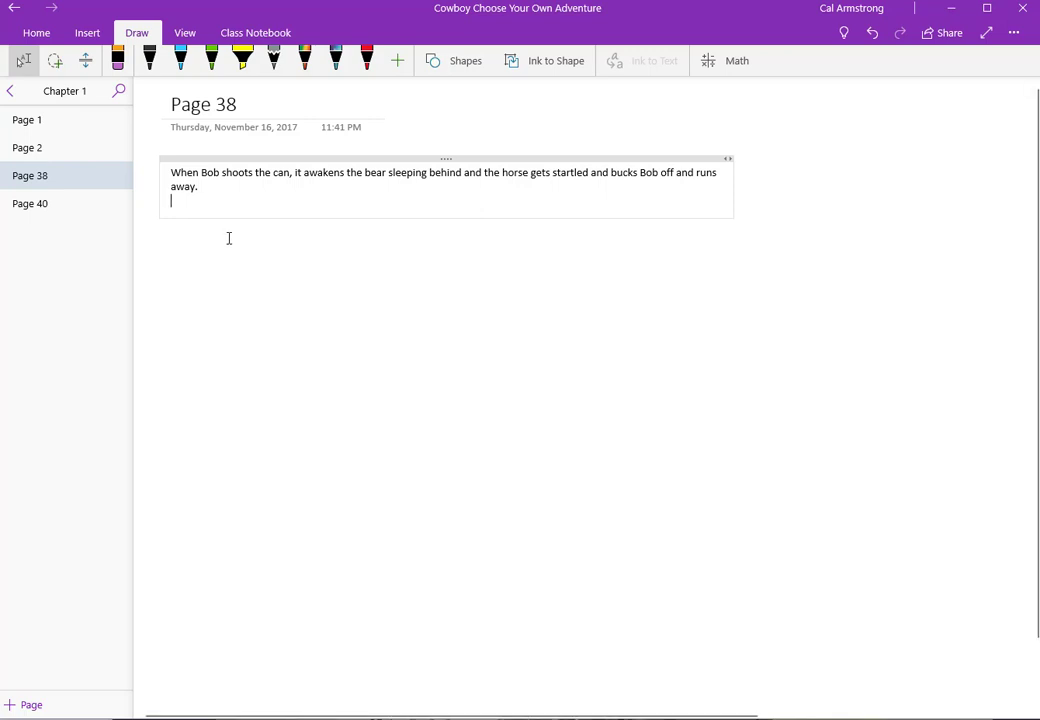
key("Return")
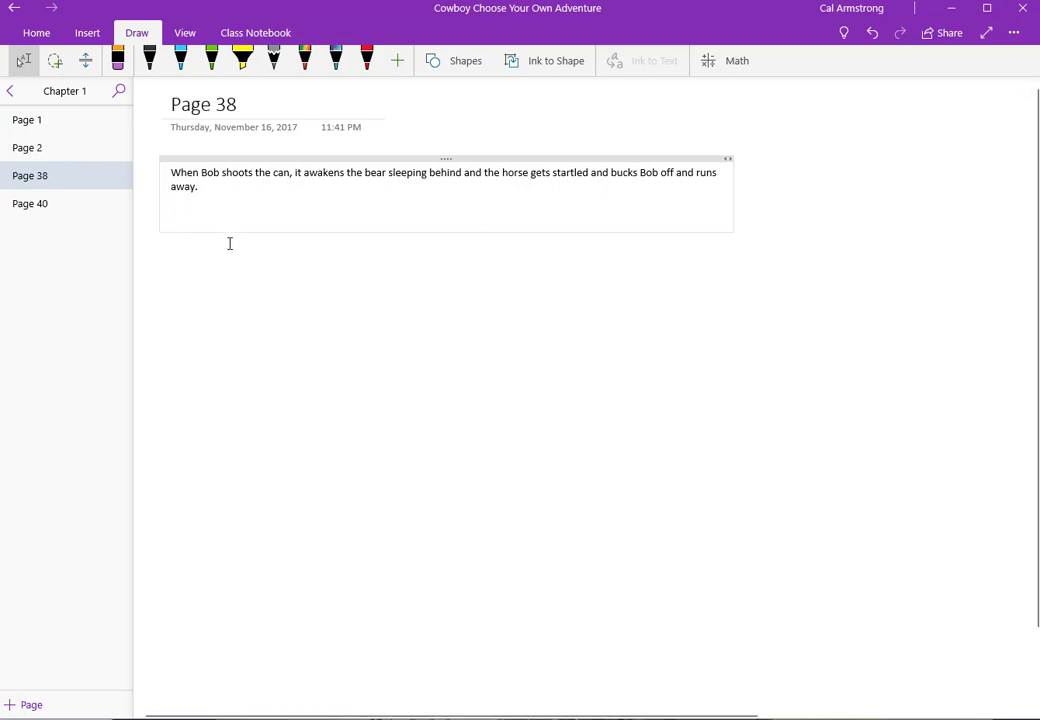
Step: Add choices 'If Bob plays dead, go to [[Page 24]]' and 'If Bob rushes at the bear, go to [[Page 22]]', then move Page 22 up
type("If you polay it")
key("BackSpace")
key("BackSpace")
key("BackSpace")
key("BackSpace")
key("BackSpace")
key("BackSpace")
key("BackSpace")
key("BackSpace")
type("Bob plays dead, g")
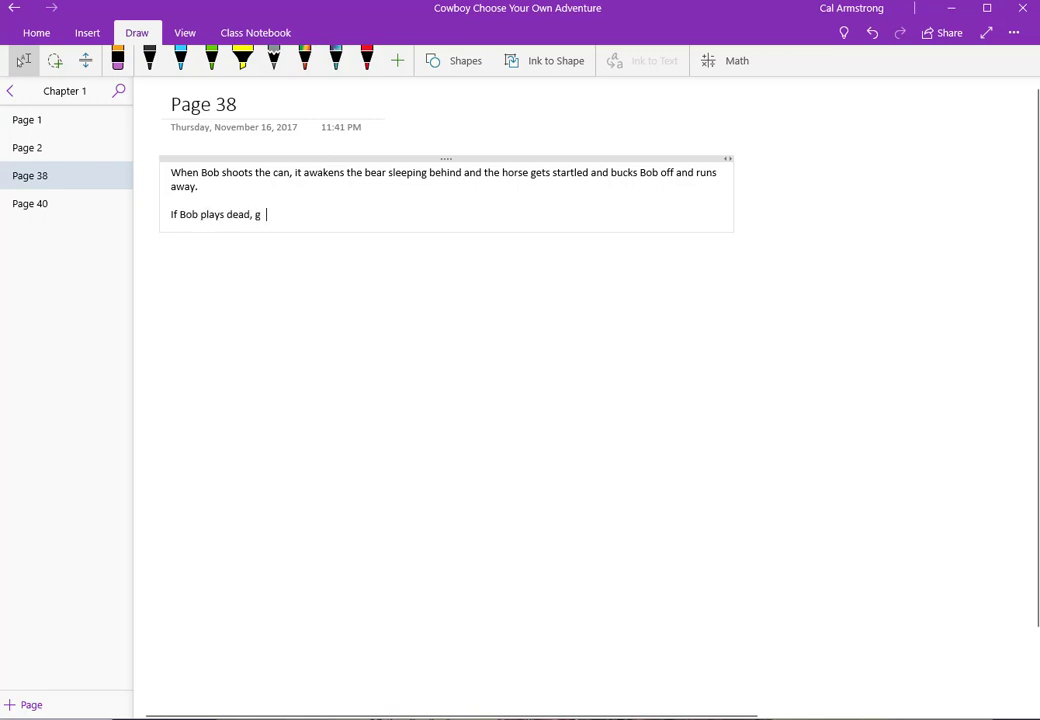
type("o to page")
key("BackSpace")
key("BackSpace")
key("BackSpace")
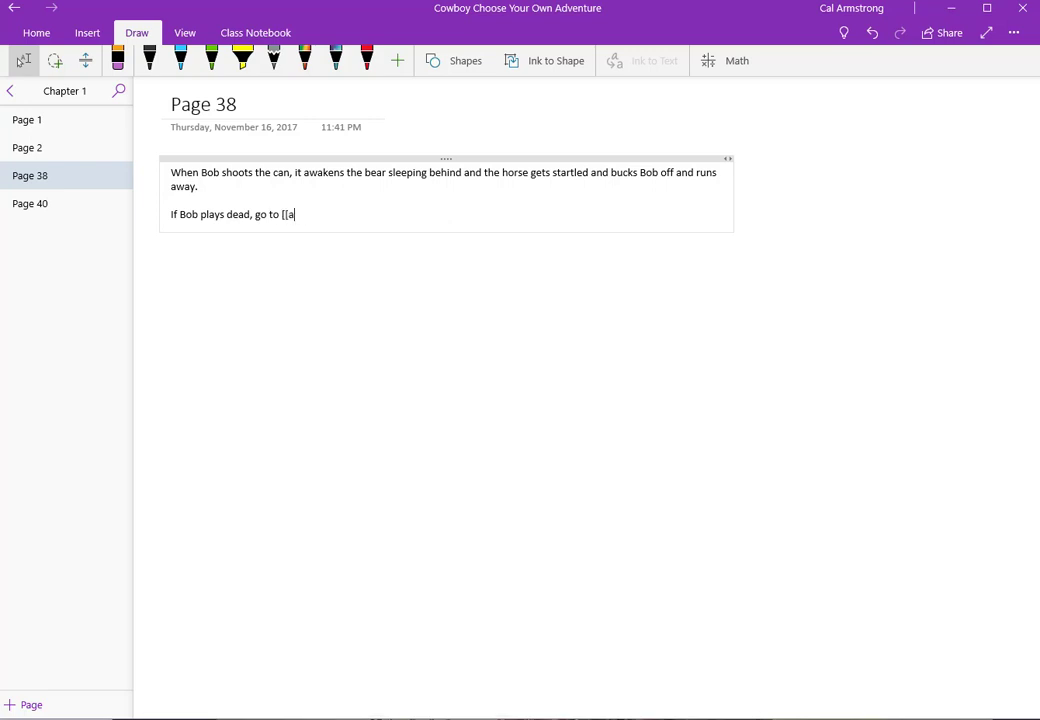
type("[[Page 24]]")
key("Return")
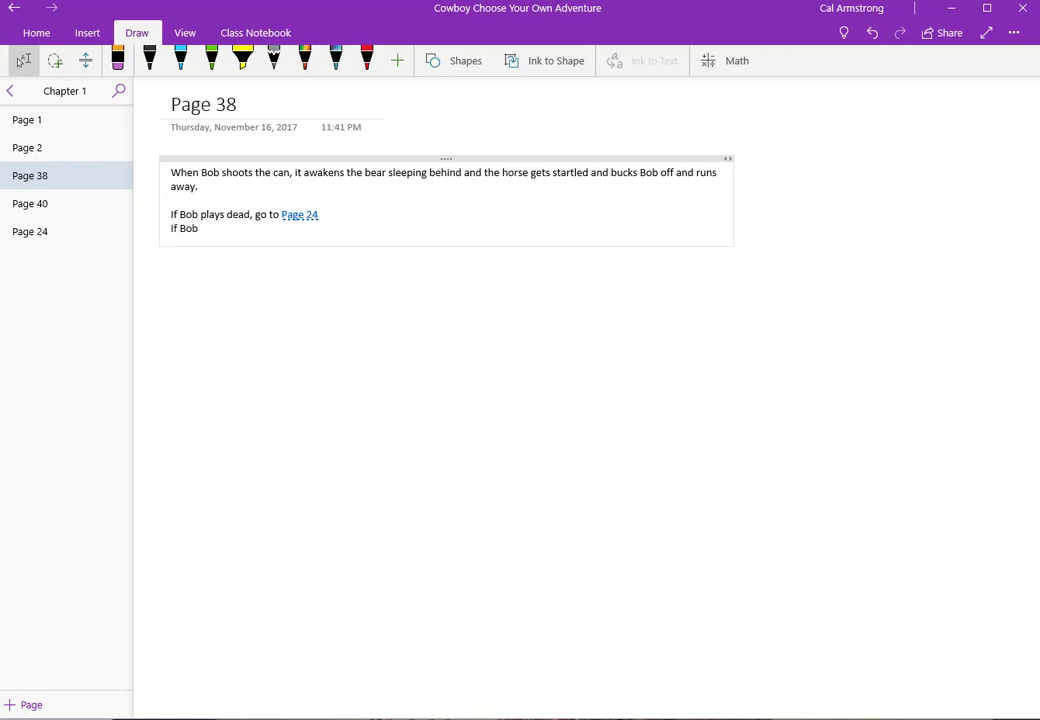
type("If Bob rushes at the bear, go to [[Page")
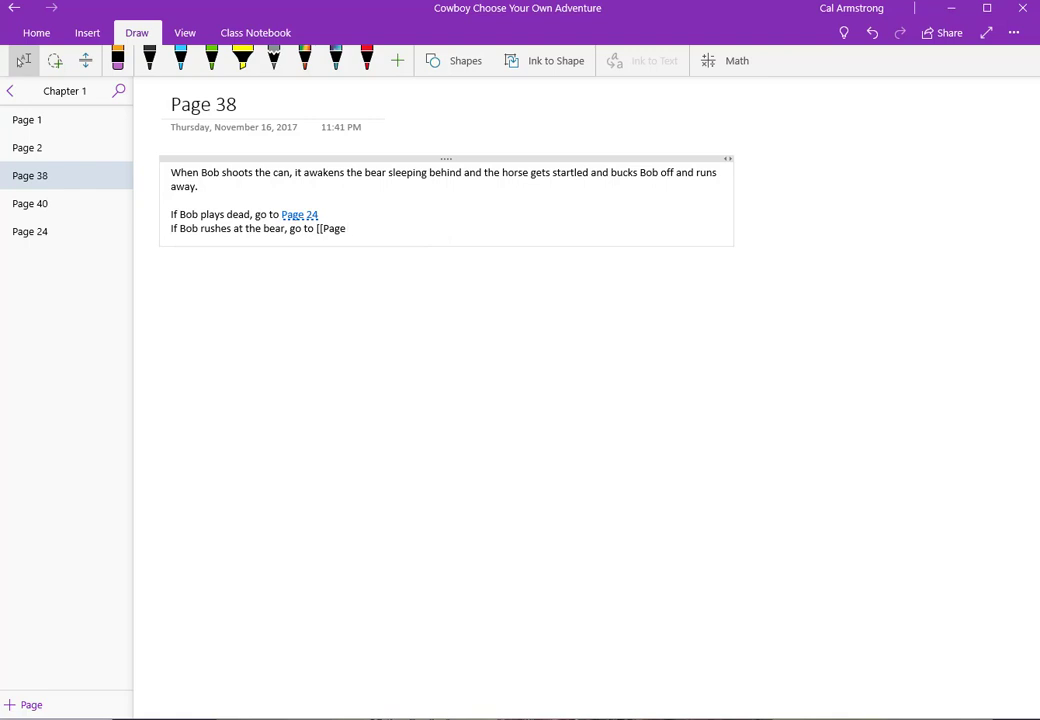
type(" 22]]")
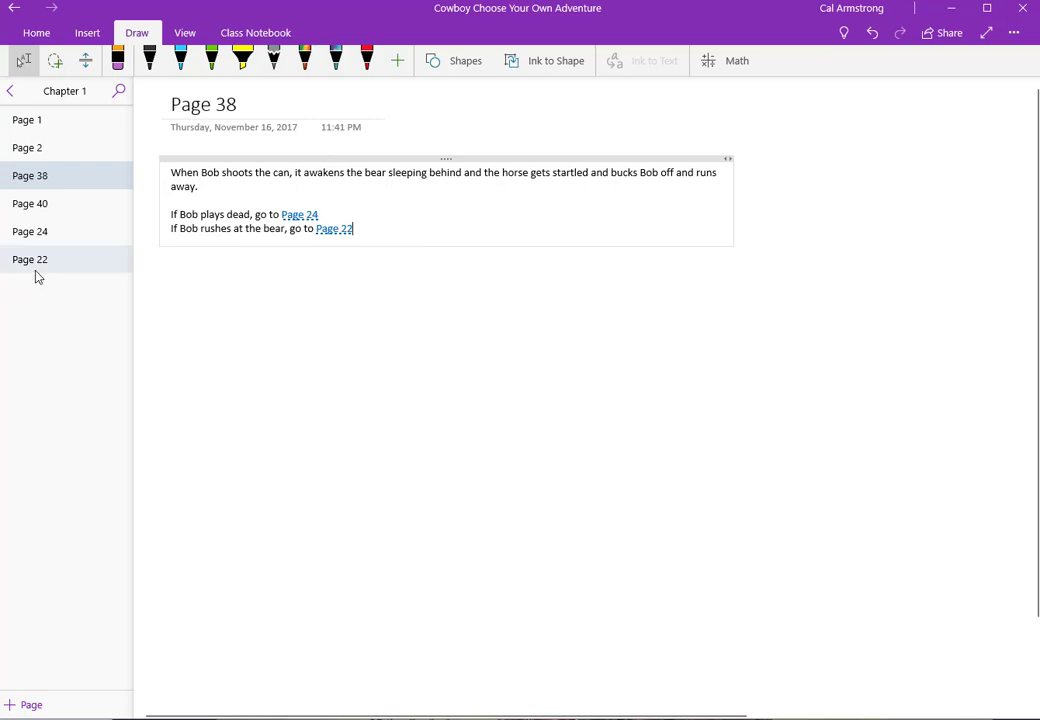
mouse_move(35, 274)
left_mouse_down()
mouse_move(39, 167)
mouse_move(65, 202)
mouse_move(47, 268)
left_mouse_up()
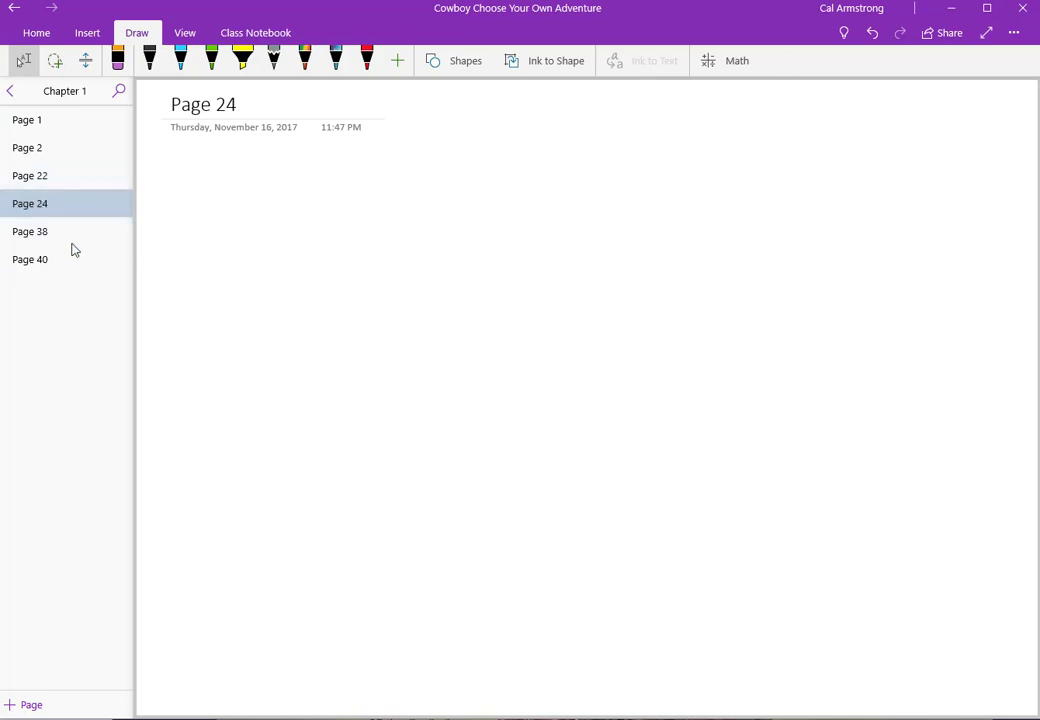
Step: From Page 38, follow the Page 22 link and type 'You dead.' there
left_click(70, 232)
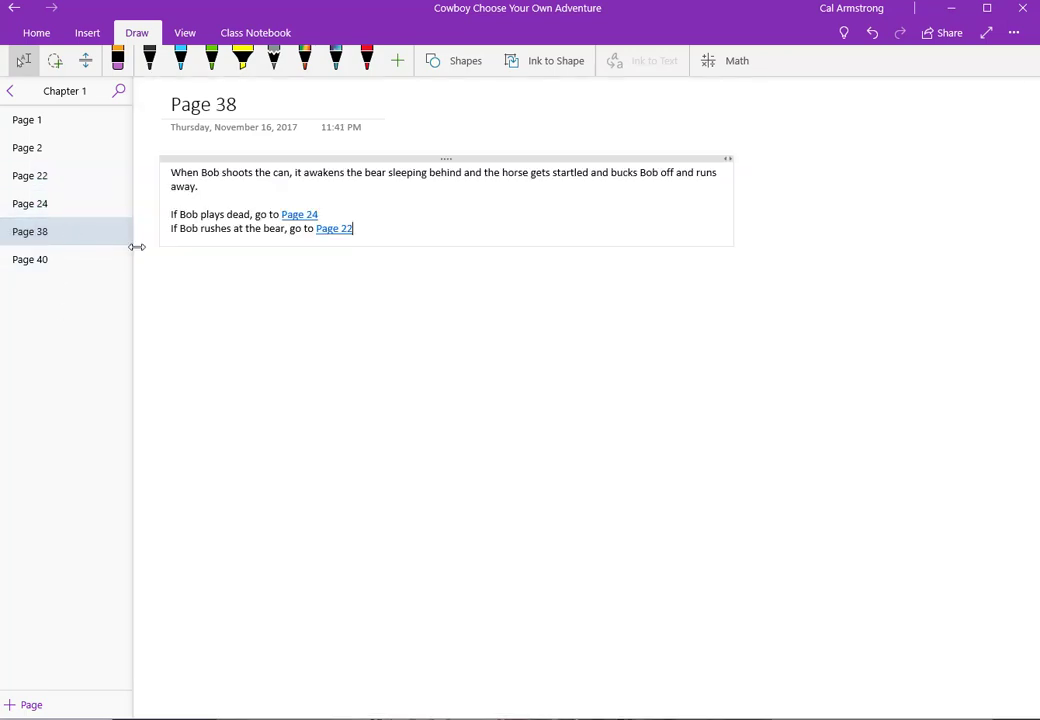
left_click(334, 230)
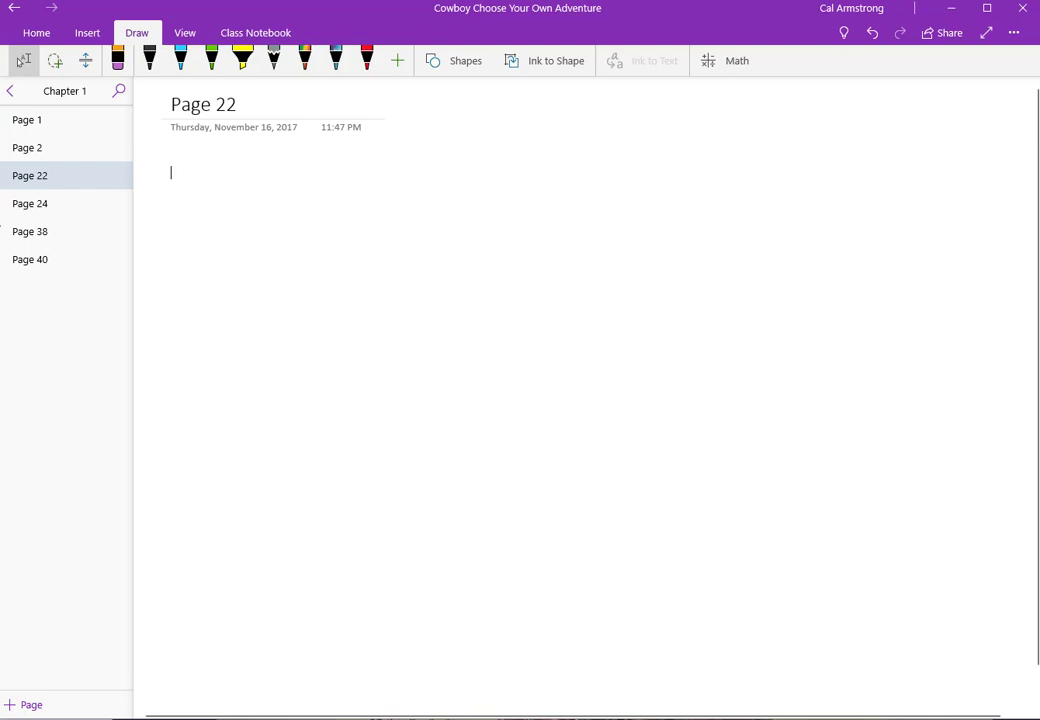
type("You dead.")
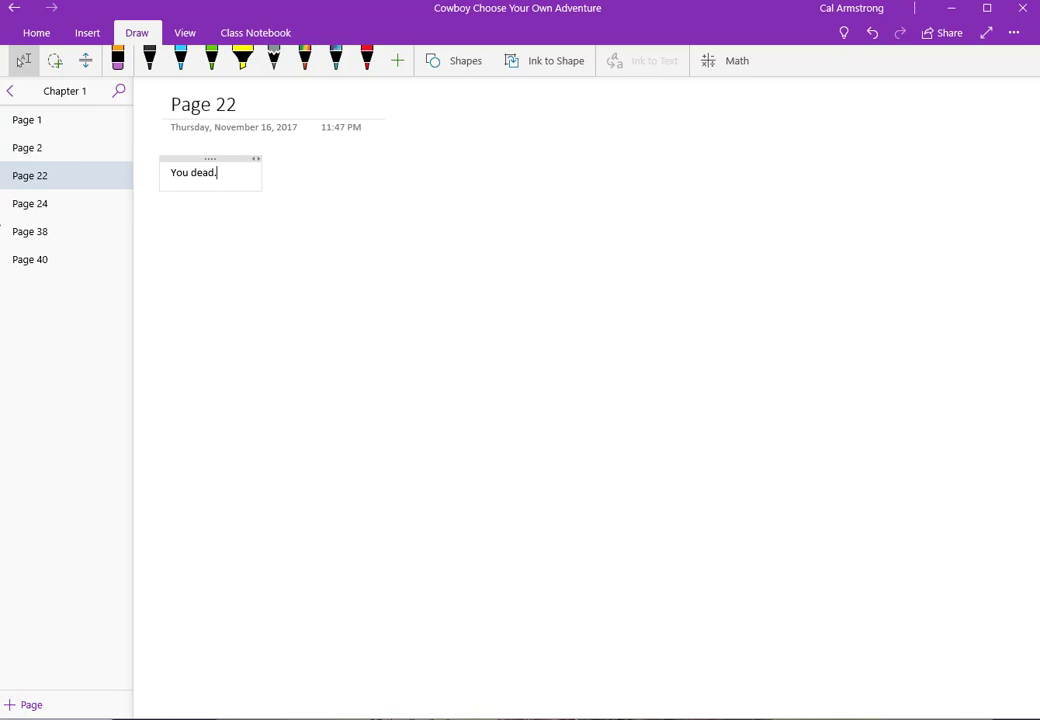
Step: Set sharing to the whole notebook with Can view permission
left_click(942, 33)
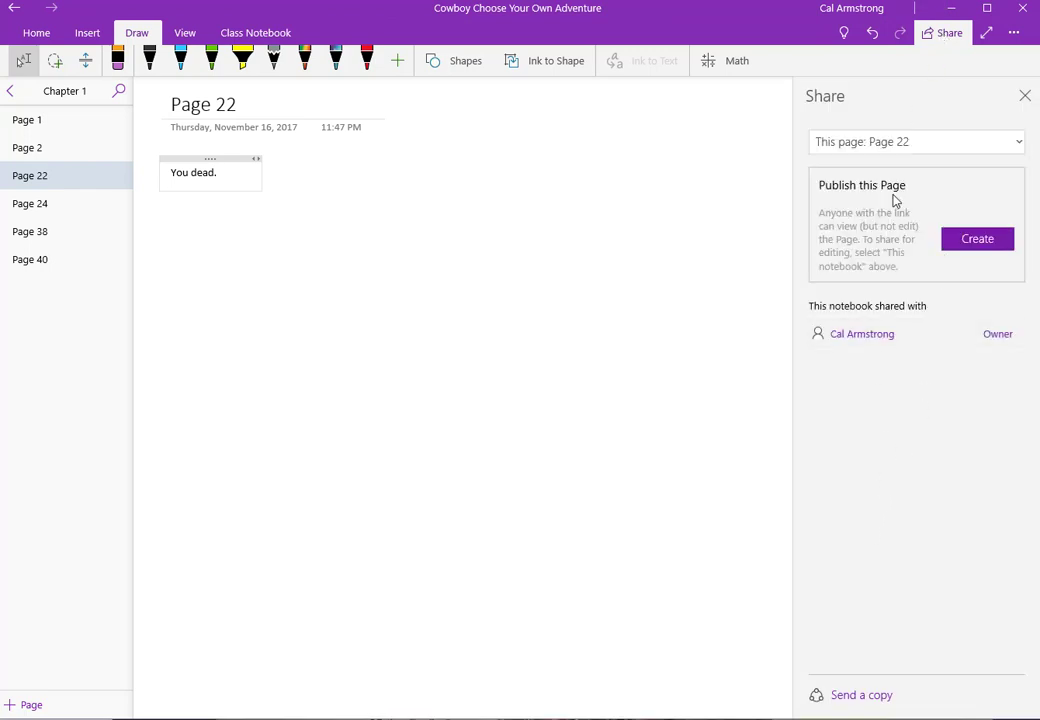
left_click(880, 150)
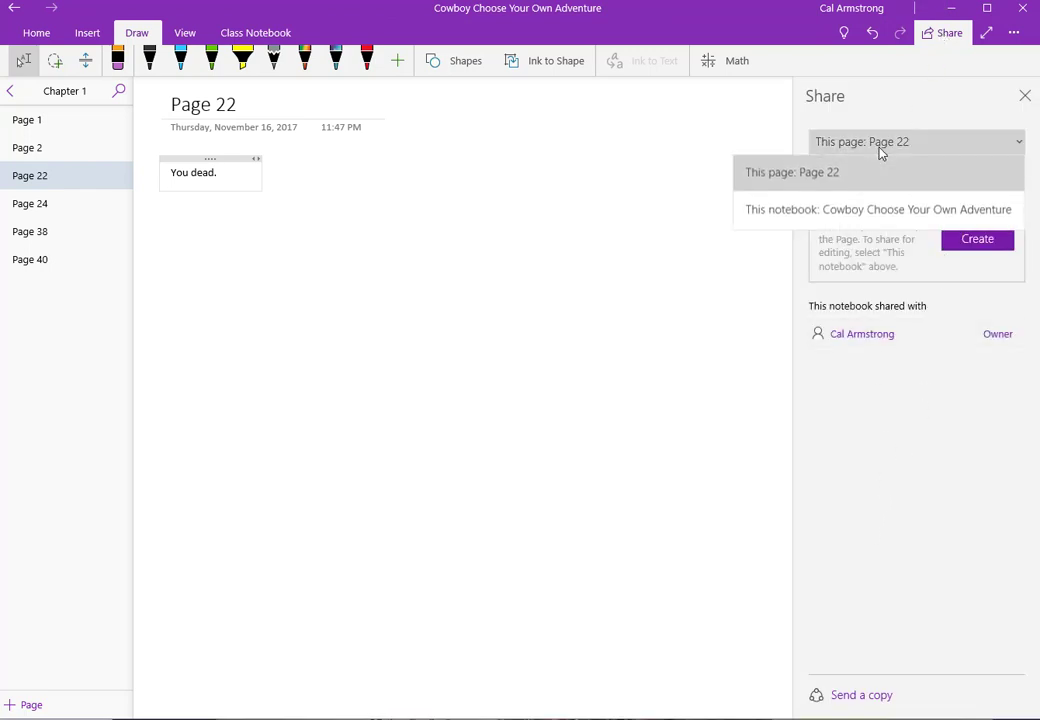
left_click(833, 212)
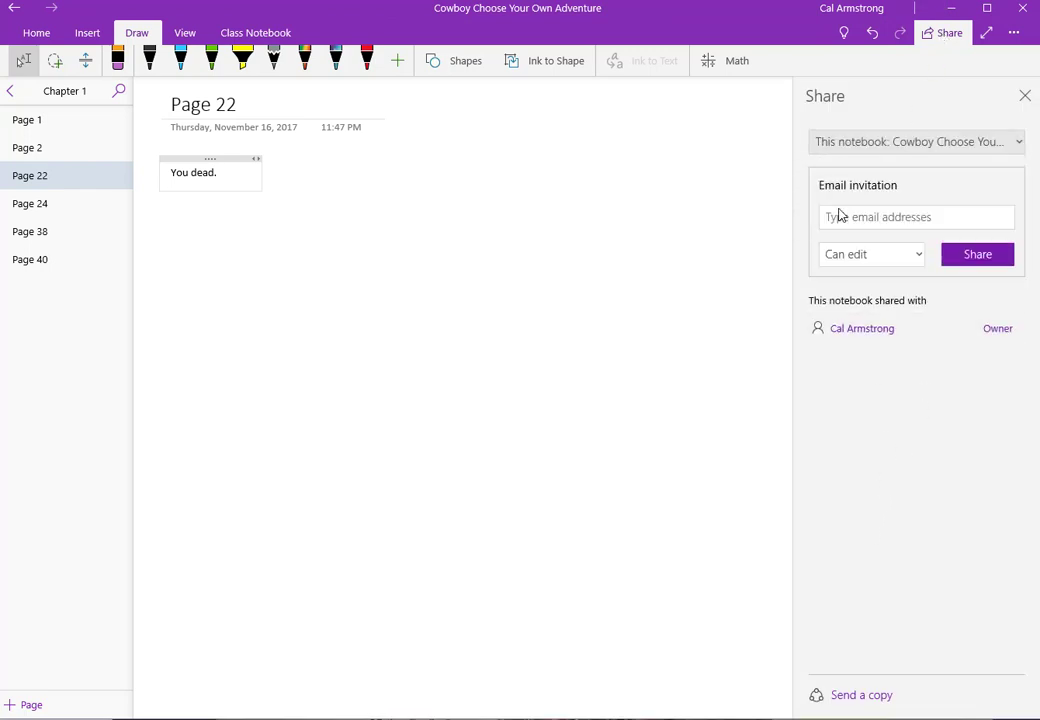
left_click(889, 255)
left_click(889, 322)
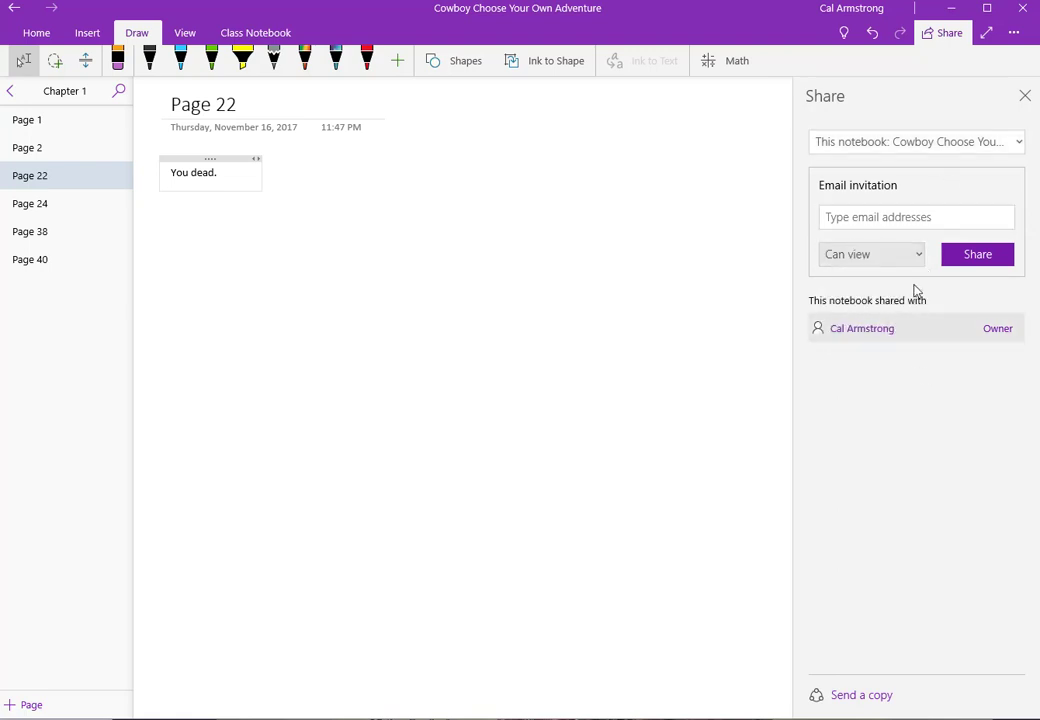
Step: Enter the invitee's e-mail address and send the view-only invitation
left_click(903, 218)
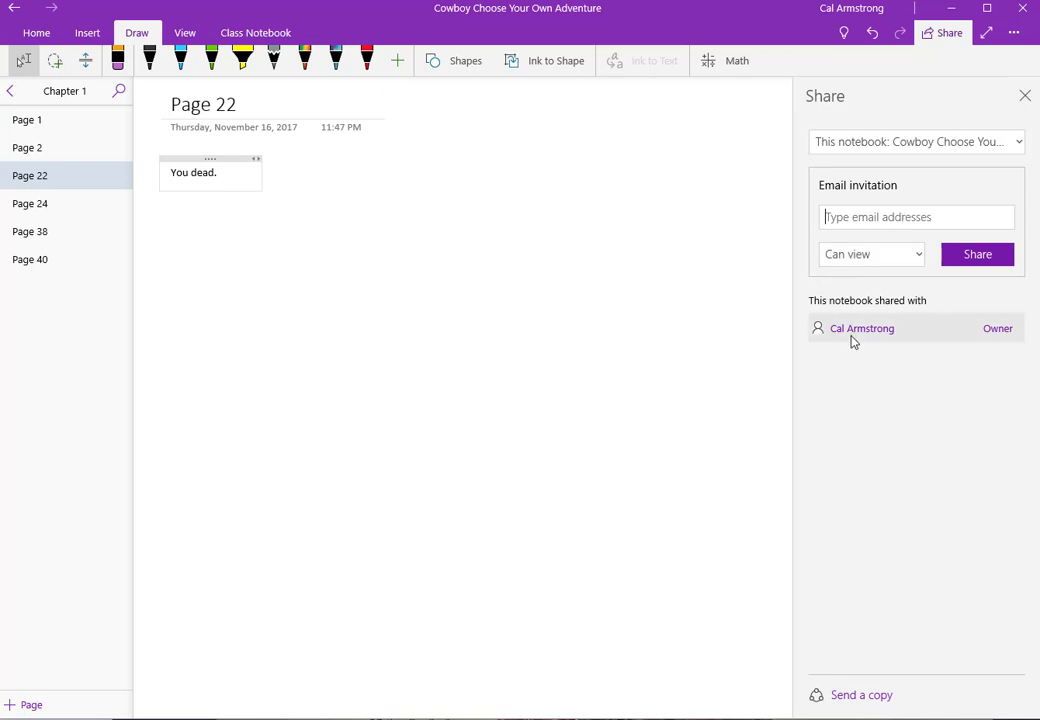
key("BackSpace")
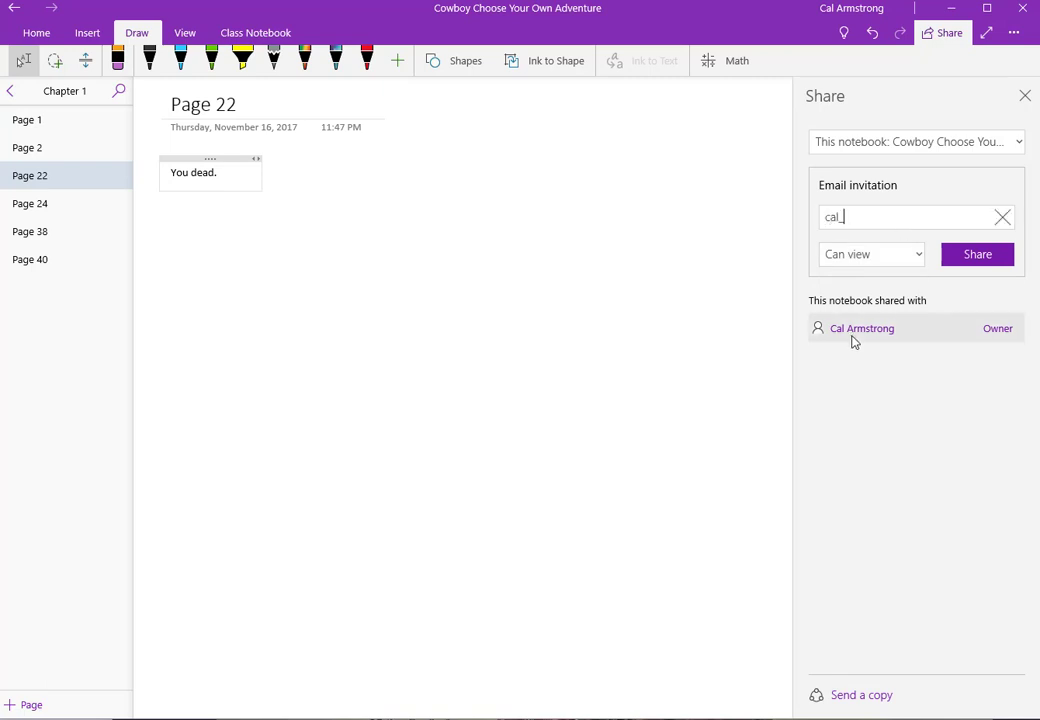
key("BackSpace")
key("BackSpace")
key("BackSpace")
key("BackSpace")
key("BackSpace")
key("BackSpace")
key("BackSpace")
key("BackSpace")
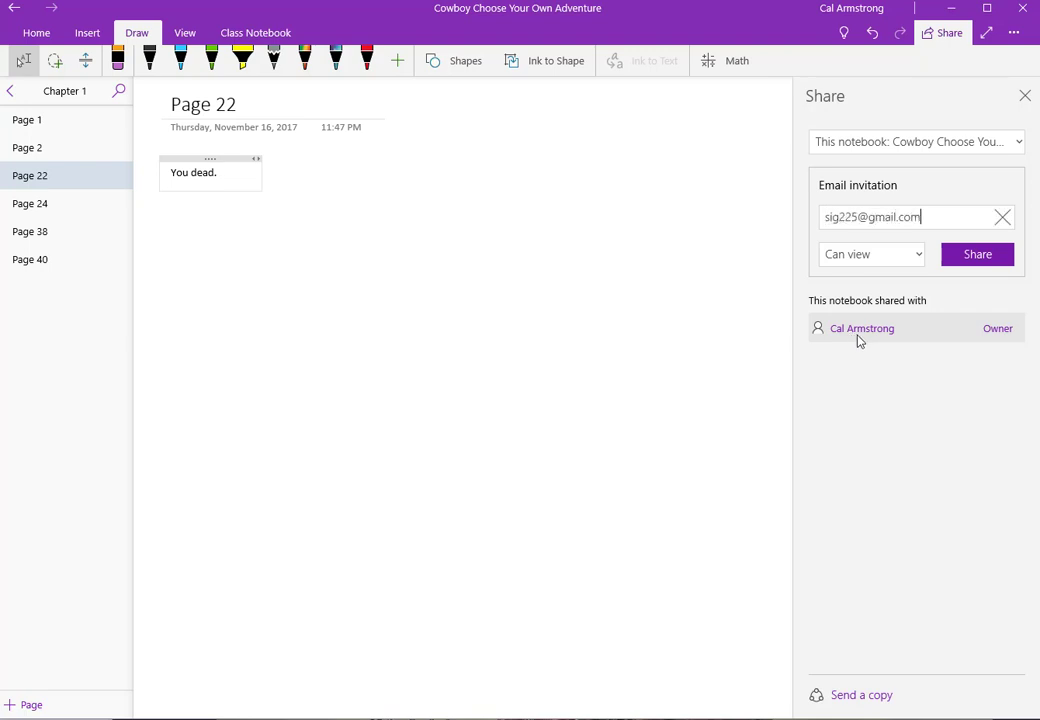
key("ctrl+a")
key("BackSpace")
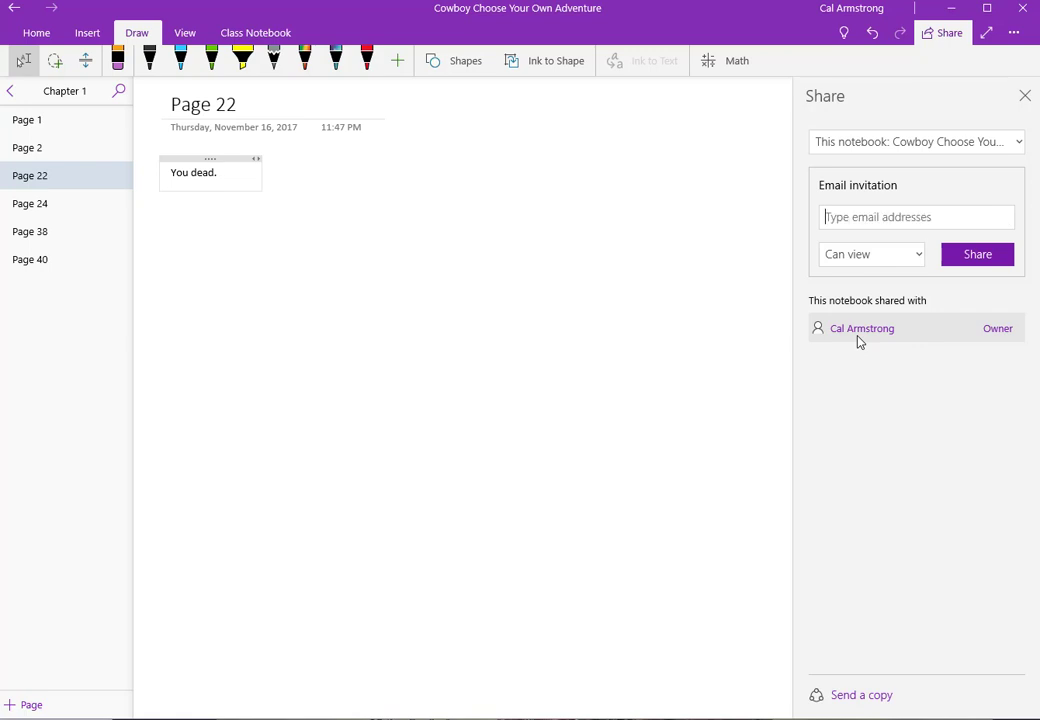
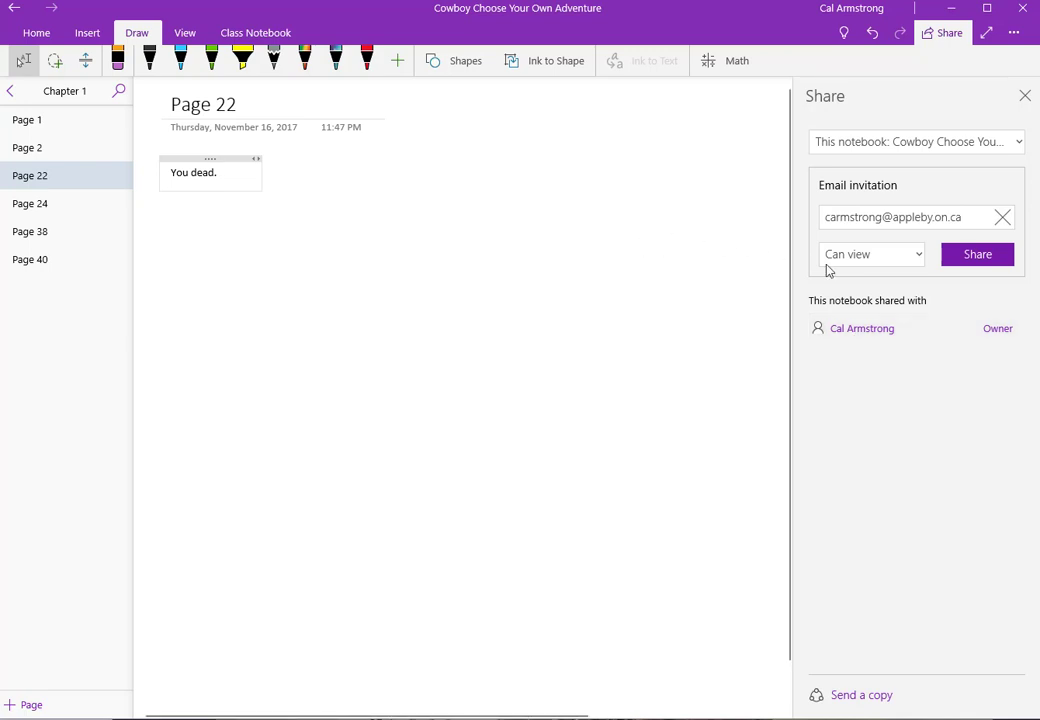
left_click(968, 262)
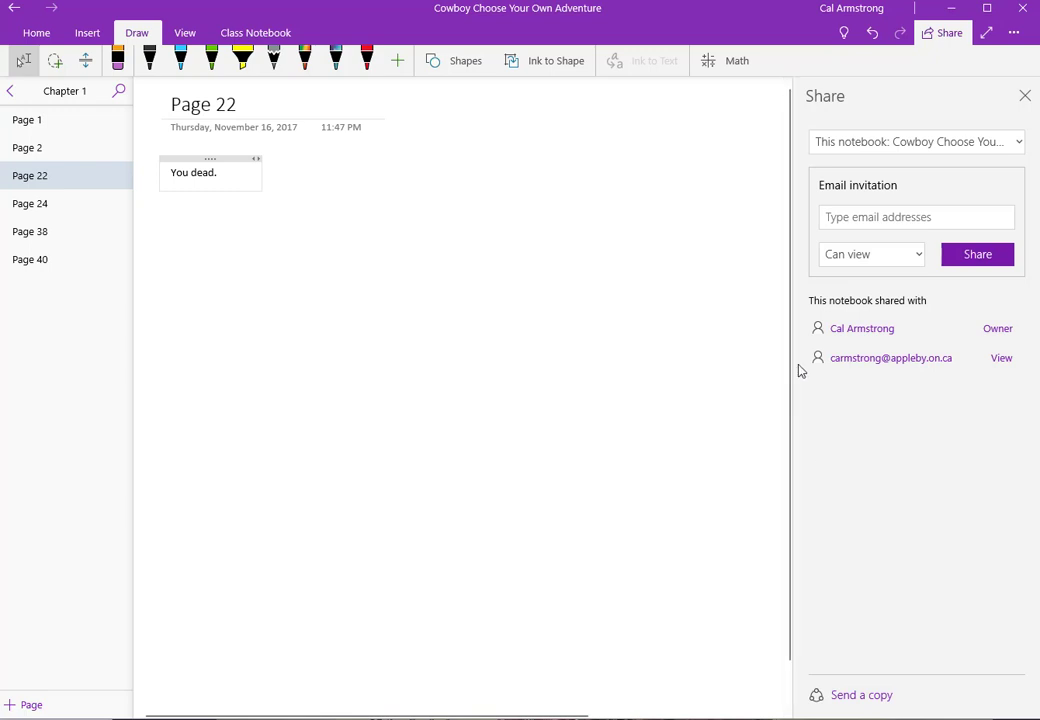
Step: Switch the permission to Can edit, re-enter the invitee's e-mail address and share again
left_click(900, 256)
left_click(898, 283)
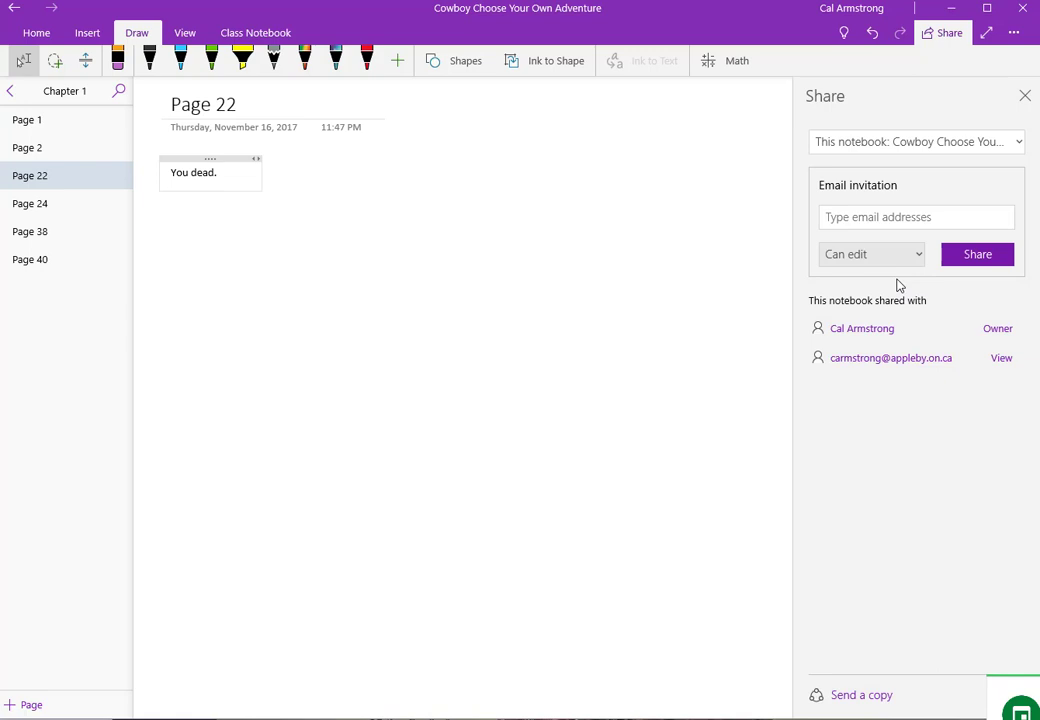
left_click(870, 207)
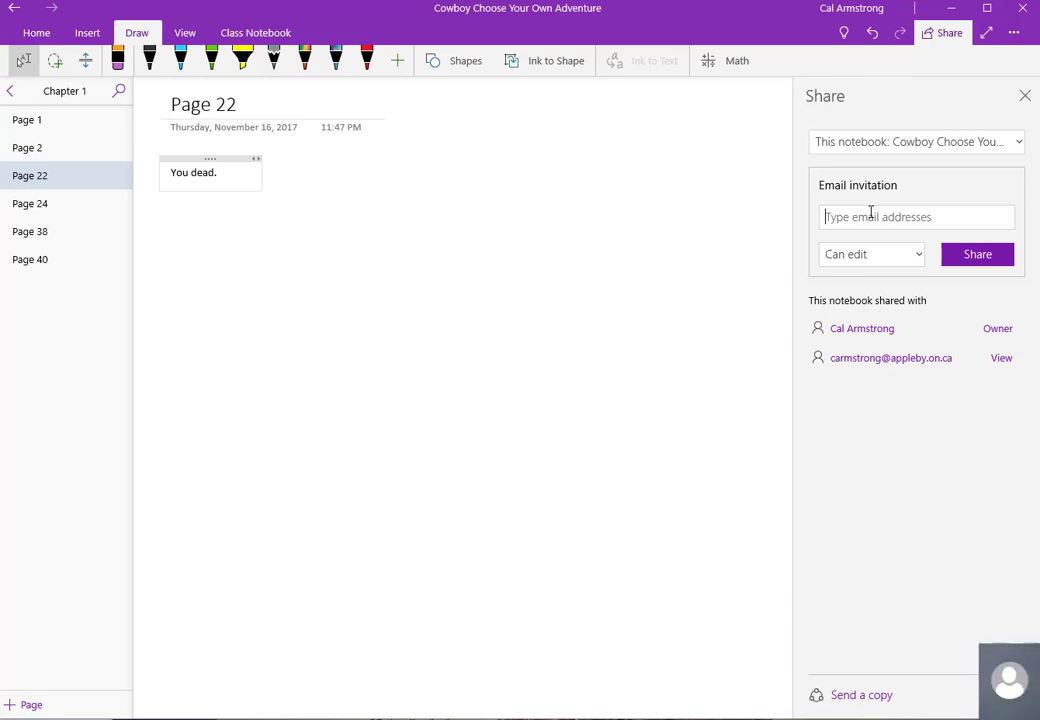
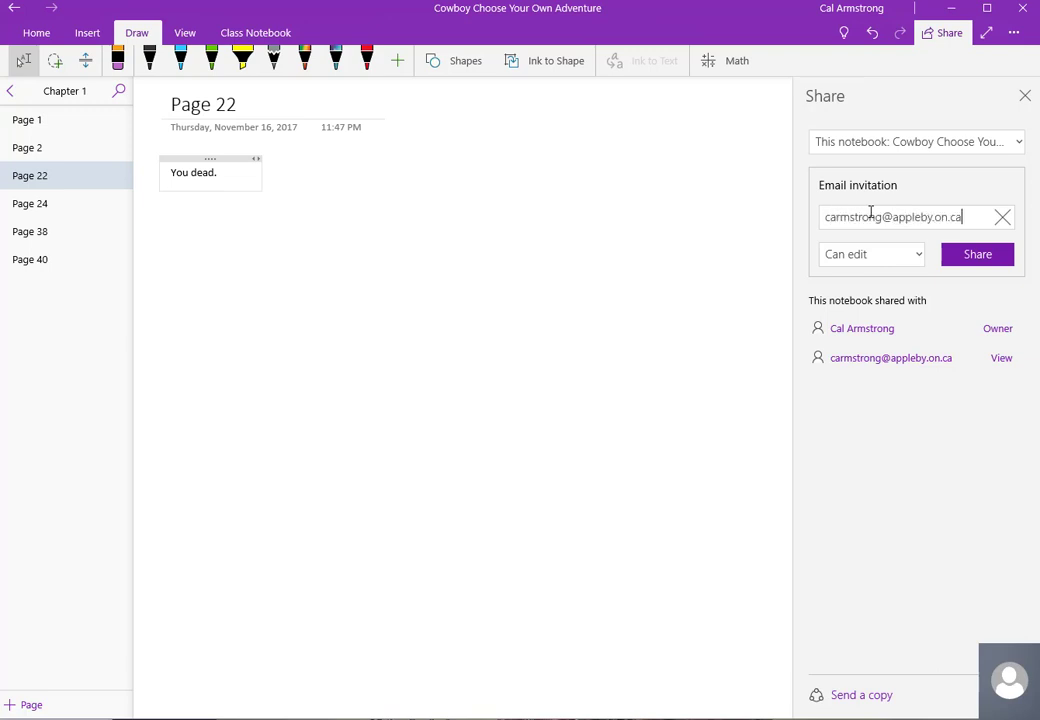
left_click(957, 259)
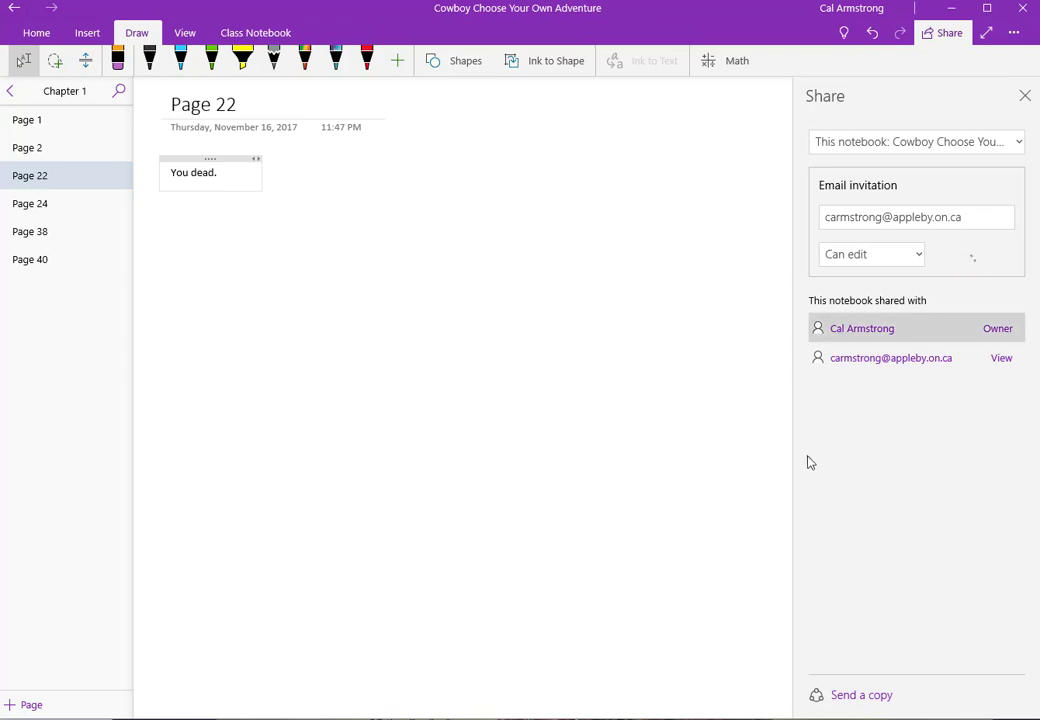